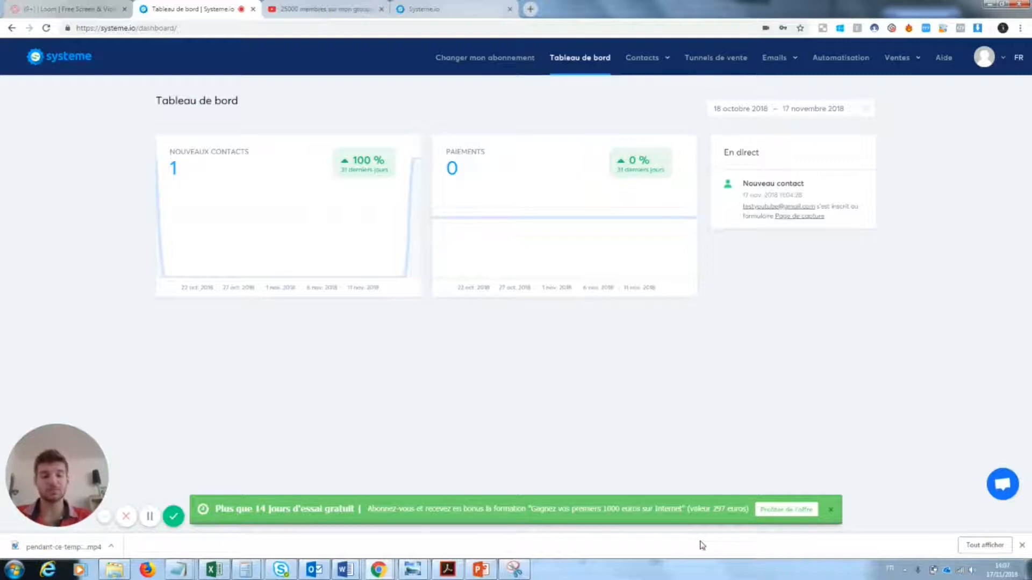
Dismiss the free-trial offer banner and start creating a new course in Mes formations.
click(830, 509)
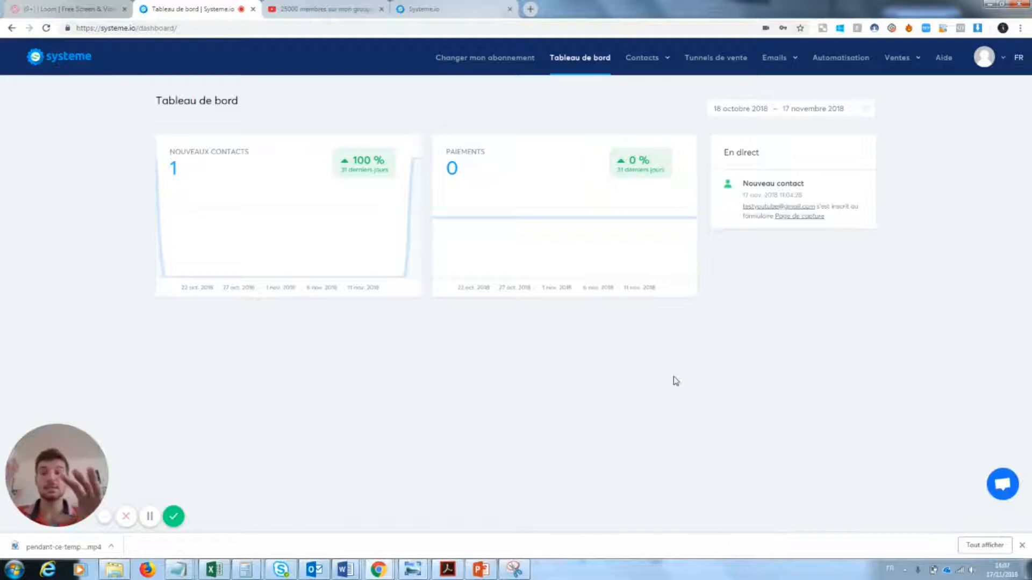
click(899, 60)
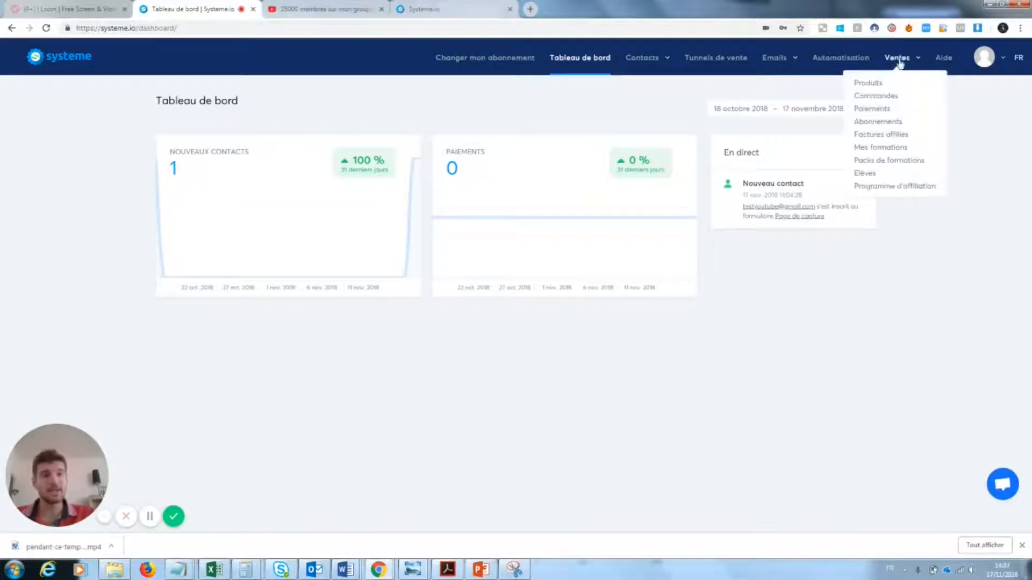
click(876, 148)
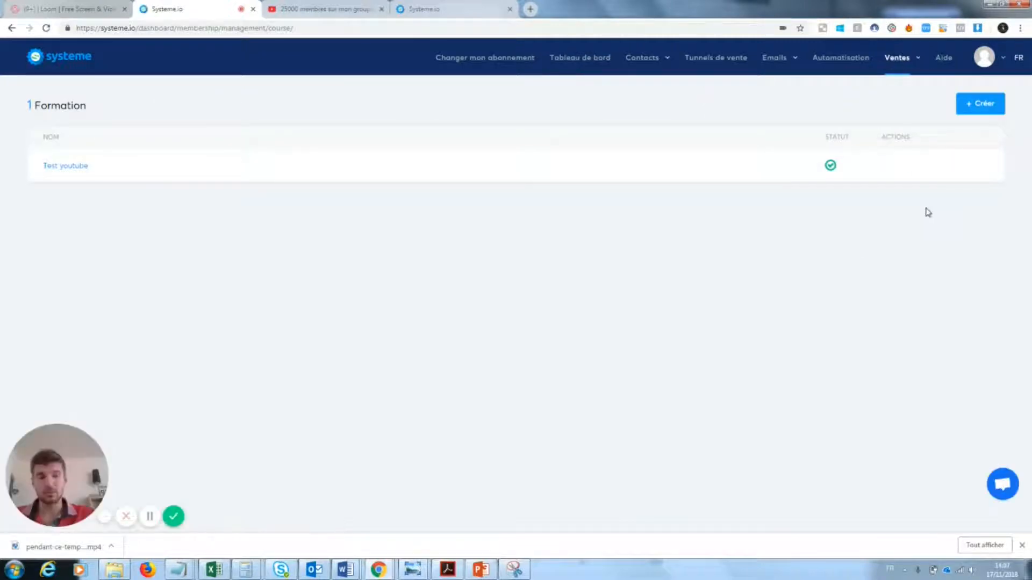
click(981, 108)
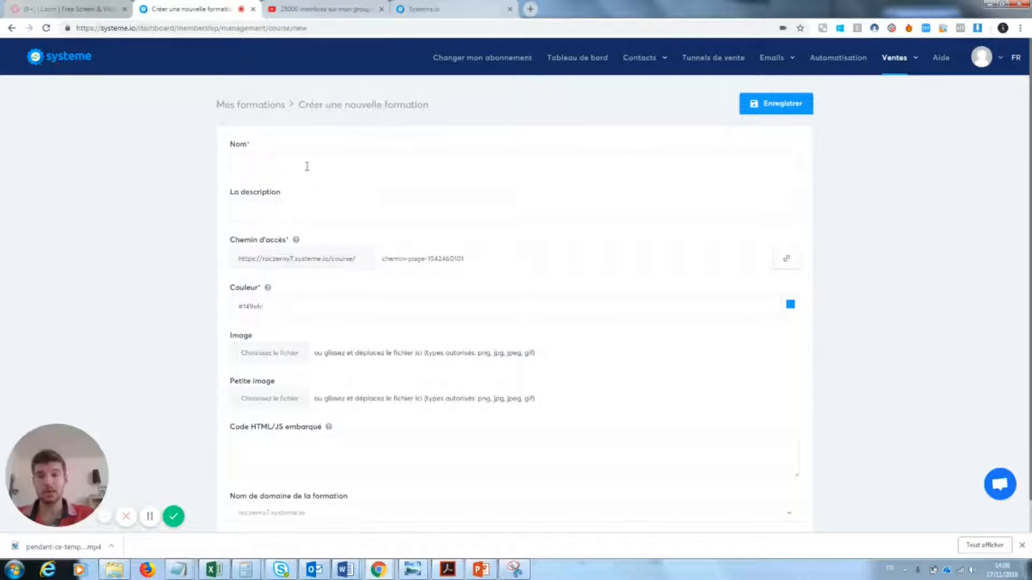
Name the new course "Test youtube 2" and give it the description "test youtube".
click(306, 165)
click(297, 184)
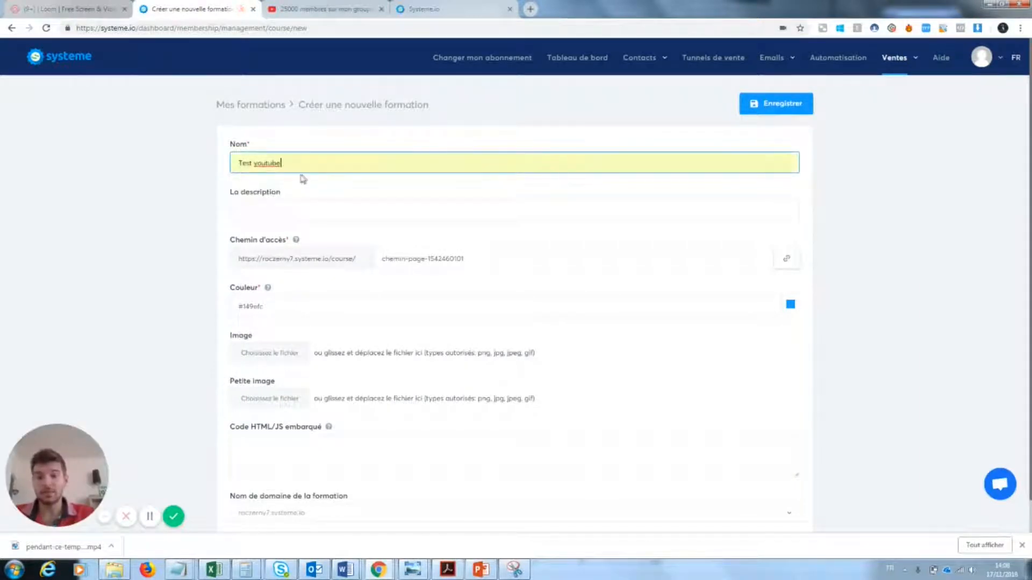
text(2)
click(290, 210)
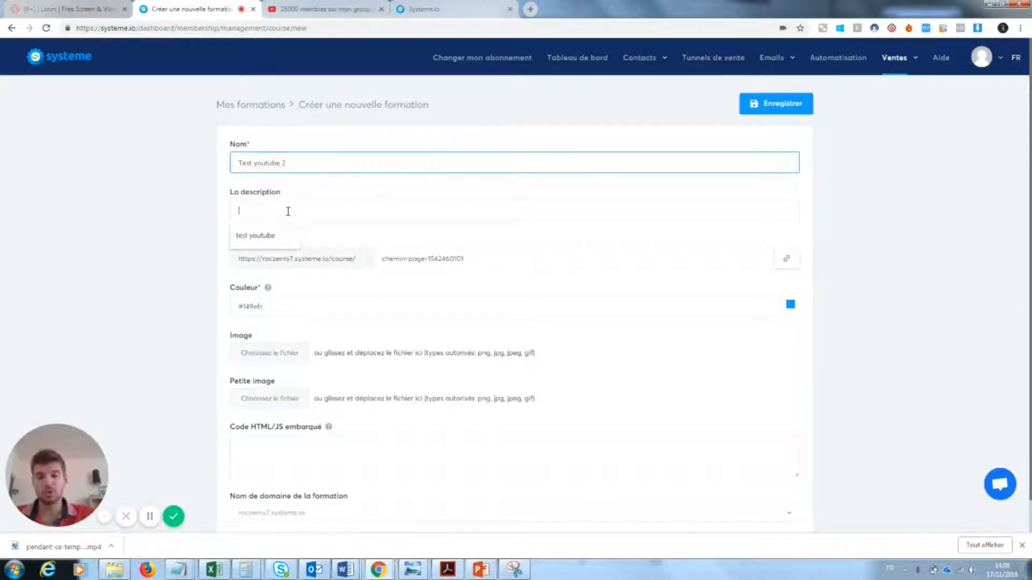
click(264, 237)
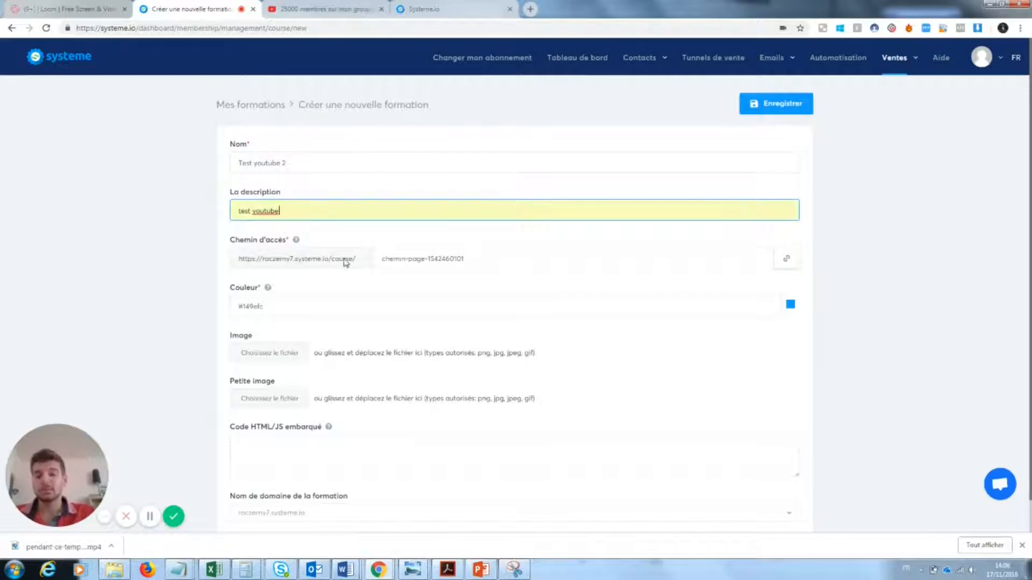
Set the course's access path to "Testyoutube2" and save the course.
triple_click(501, 264)
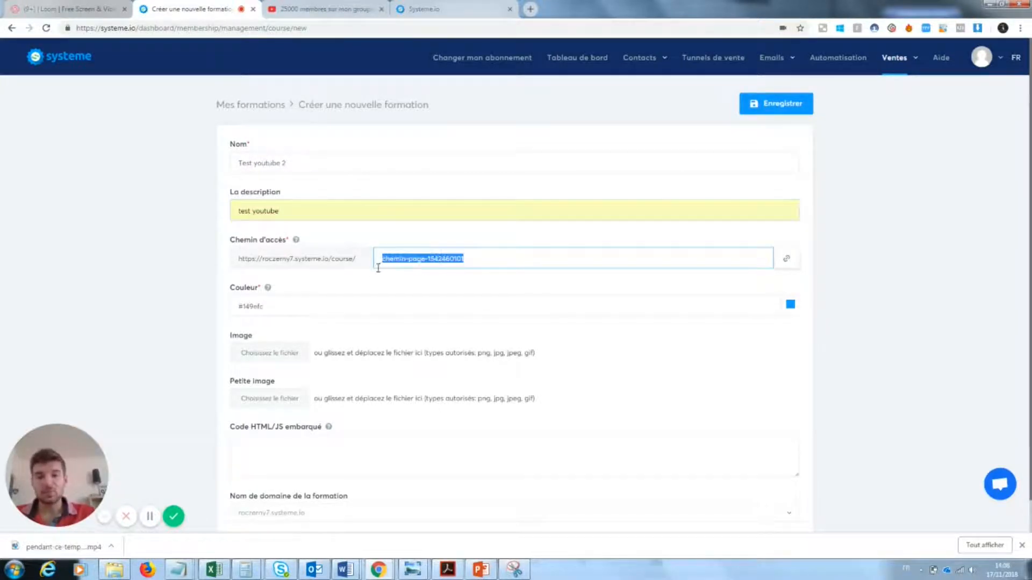
text(Test)
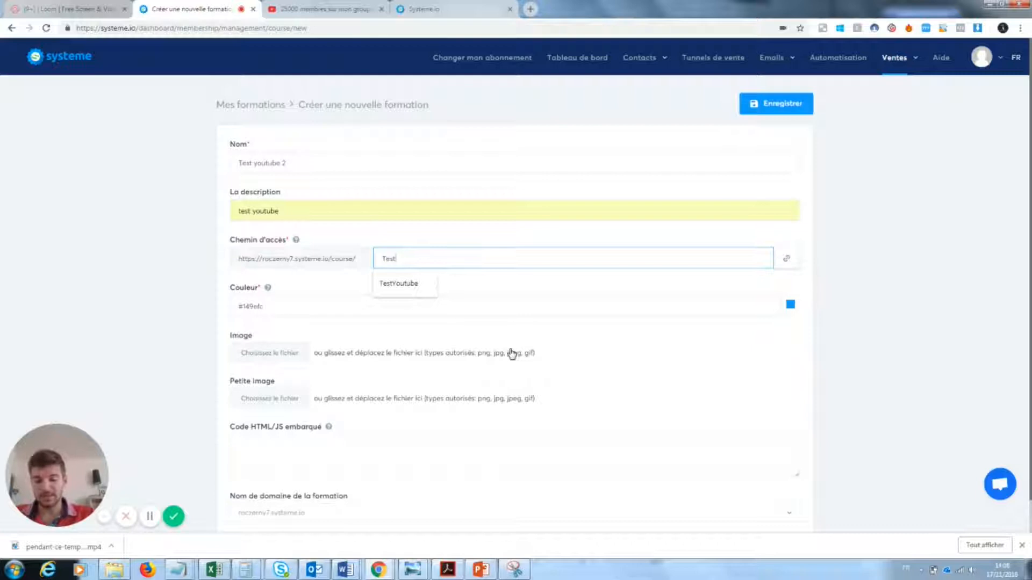
text(youtube2)
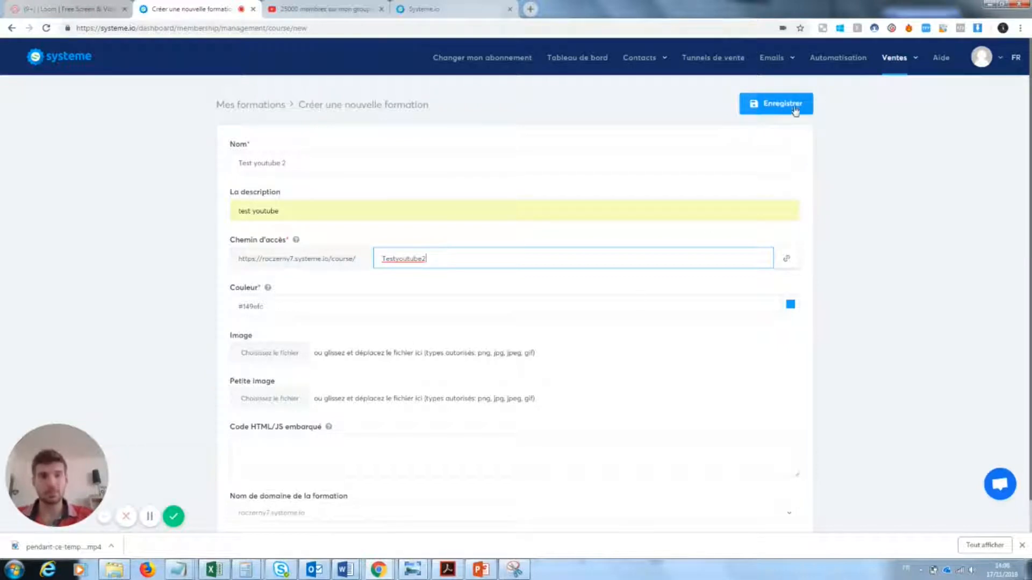
click(793, 108)
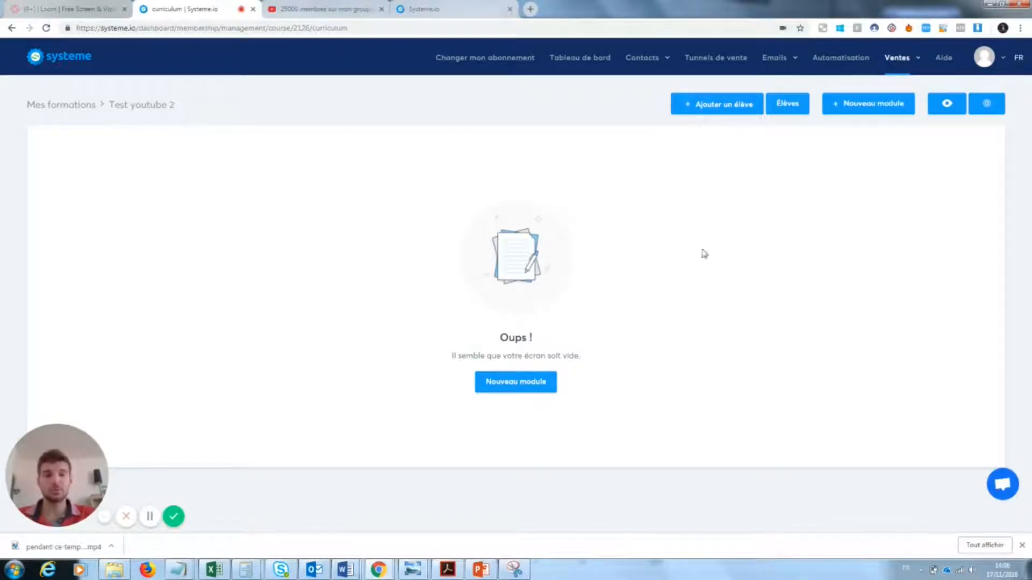
Create a first module in the course named "Module 1".
click(522, 388)
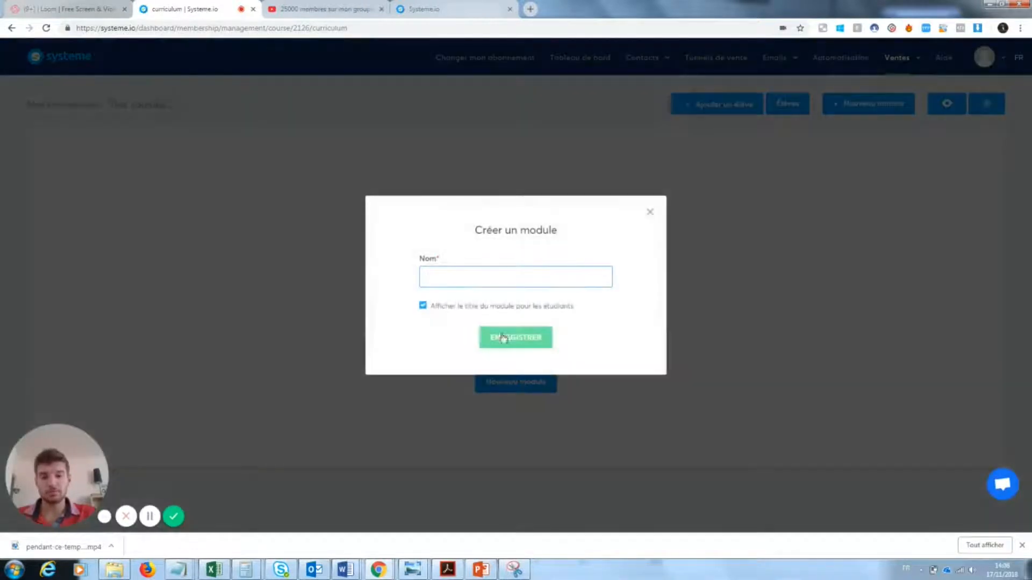
click(472, 278)
text(Module 1)
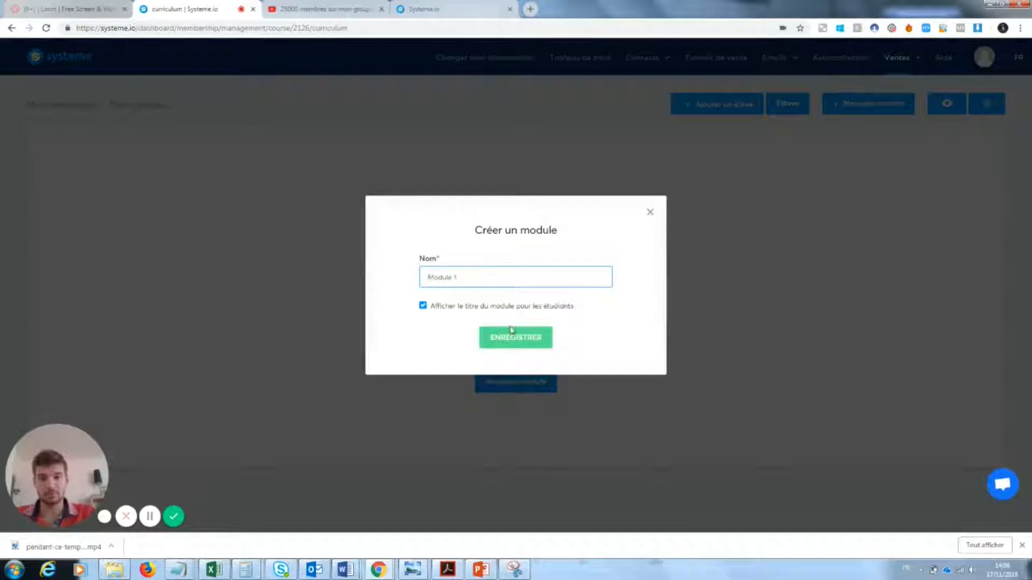
click(512, 334)
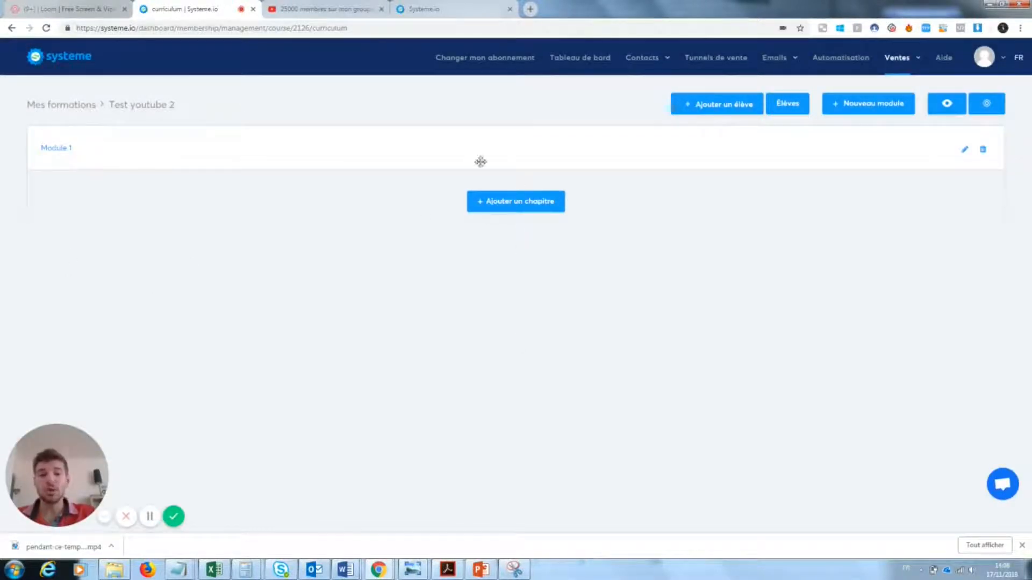
Add a text chapter named "Chapitre 1" to Module 1 and return from its page editor to the curriculum.
click(539, 211)
text(V)
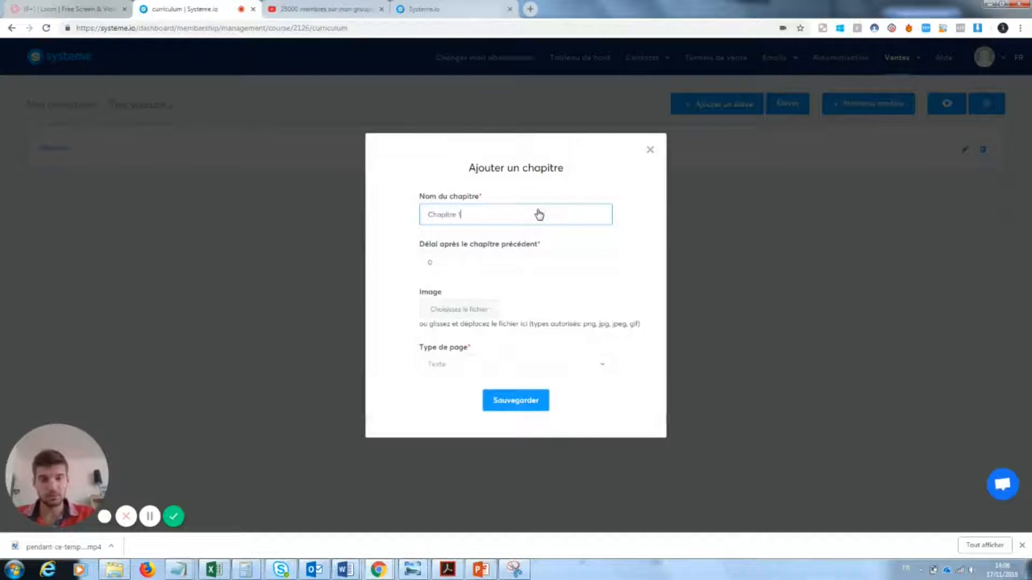
click(547, 409)
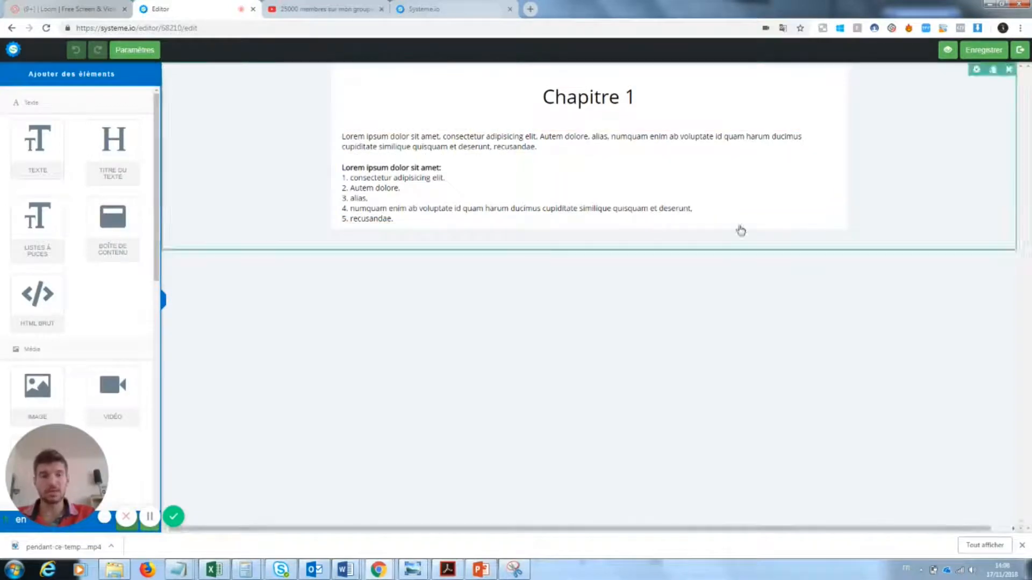
click(1019, 51)
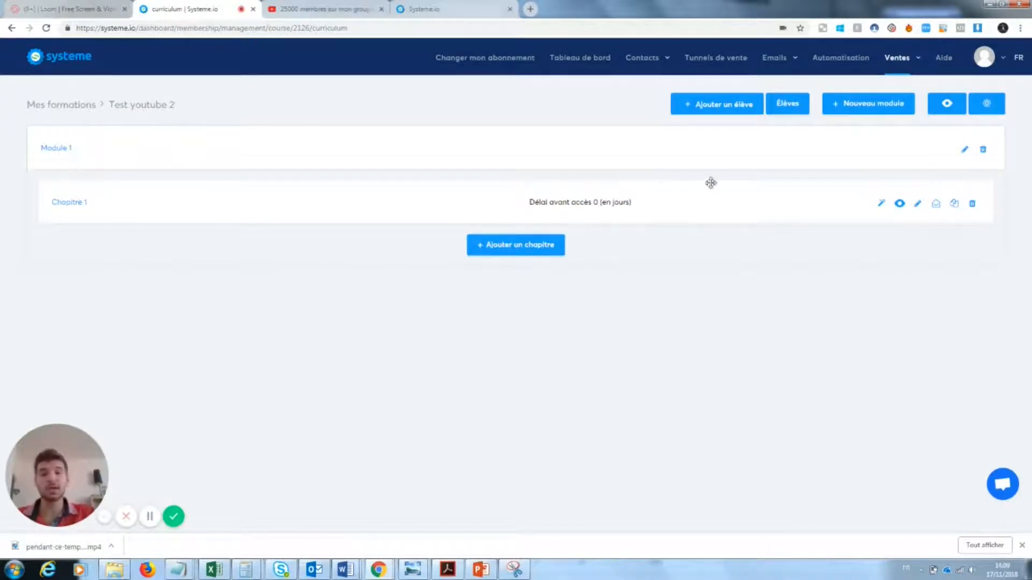
Create a second module in the course named "Module 2".
click(863, 107)
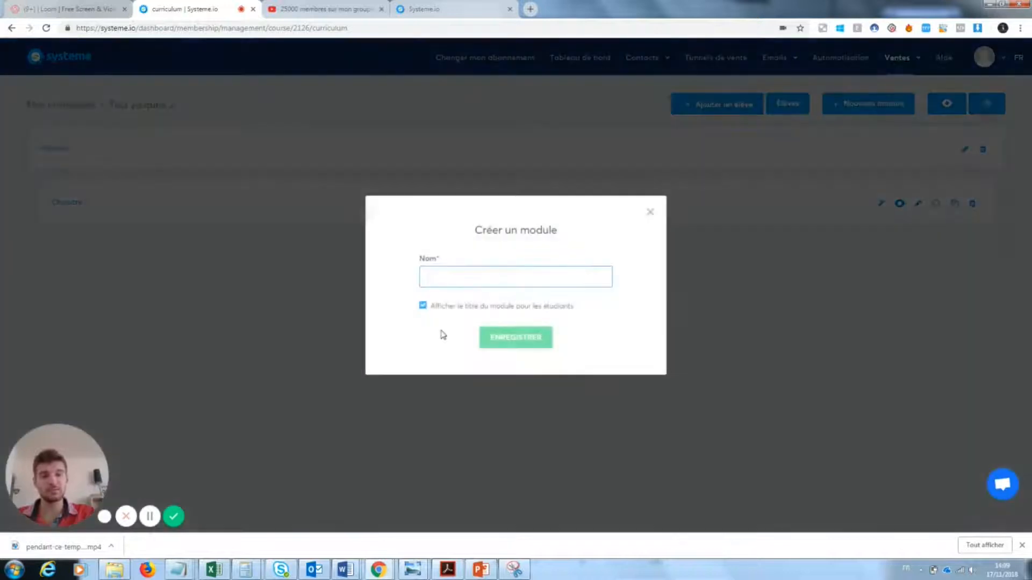
text(Module 2)
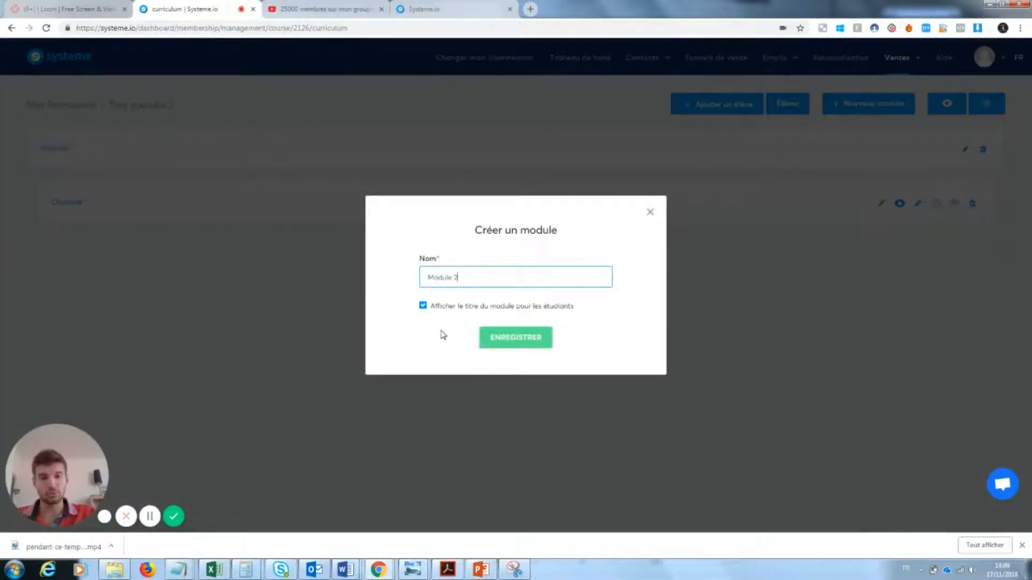
click(511, 339)
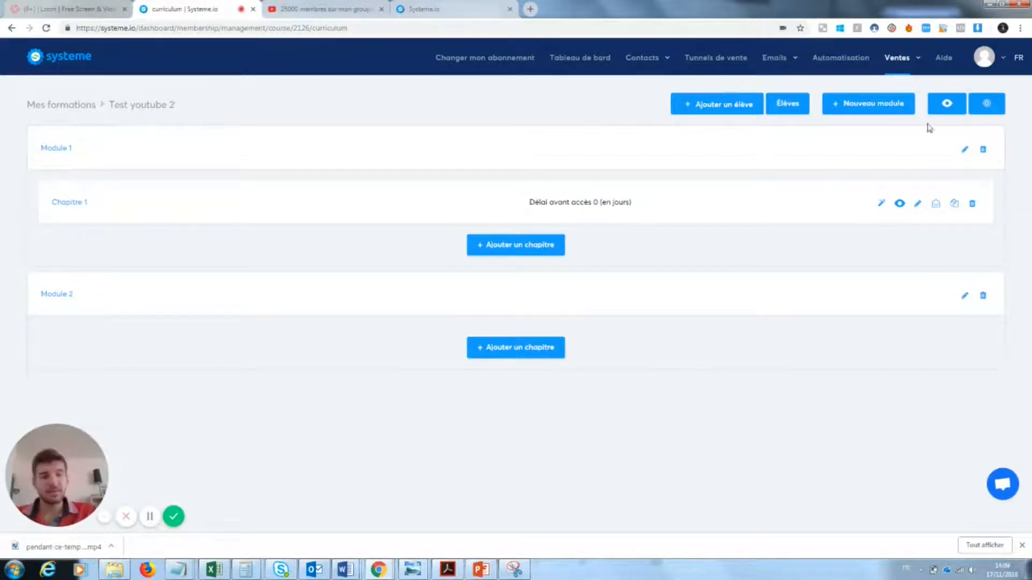
Preview the course as published and view the Chapitre 1 page in it.
click(949, 110)
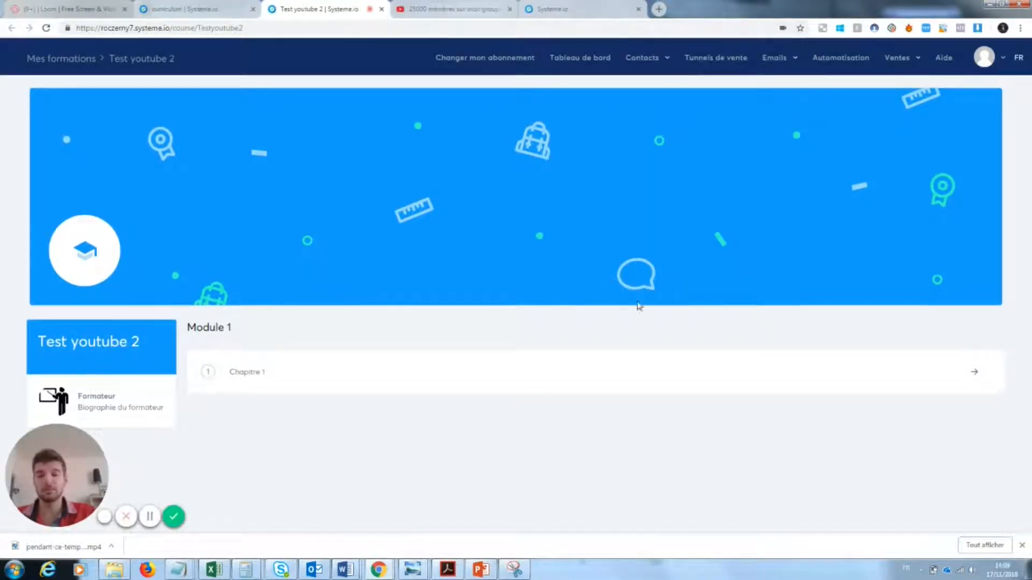
click(209, 373)
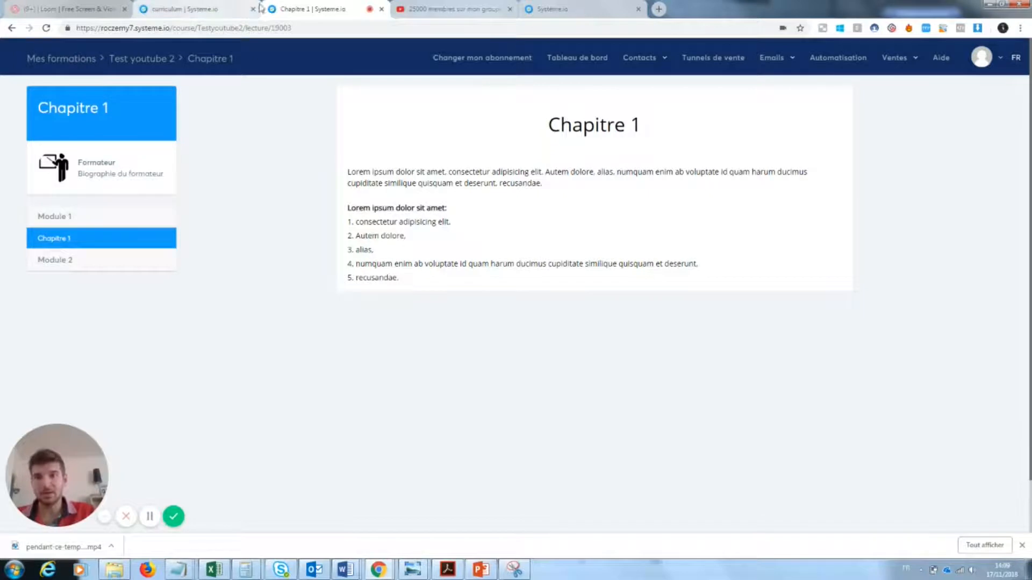
Open Chapitre 1 of the Test youtube 2 course for content editing and add a video element below its text.
mouse_move(869, 64)
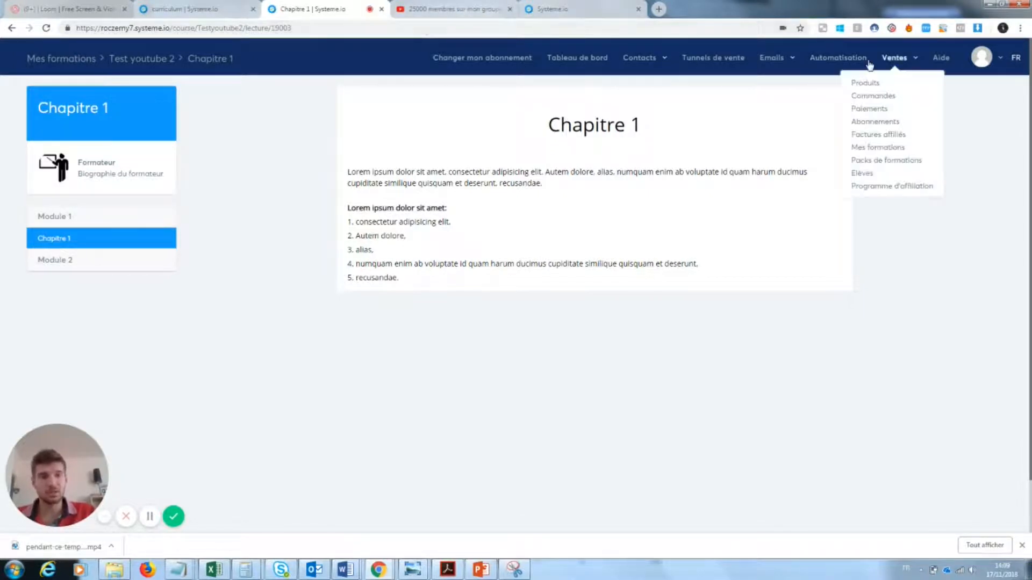
click(896, 147)
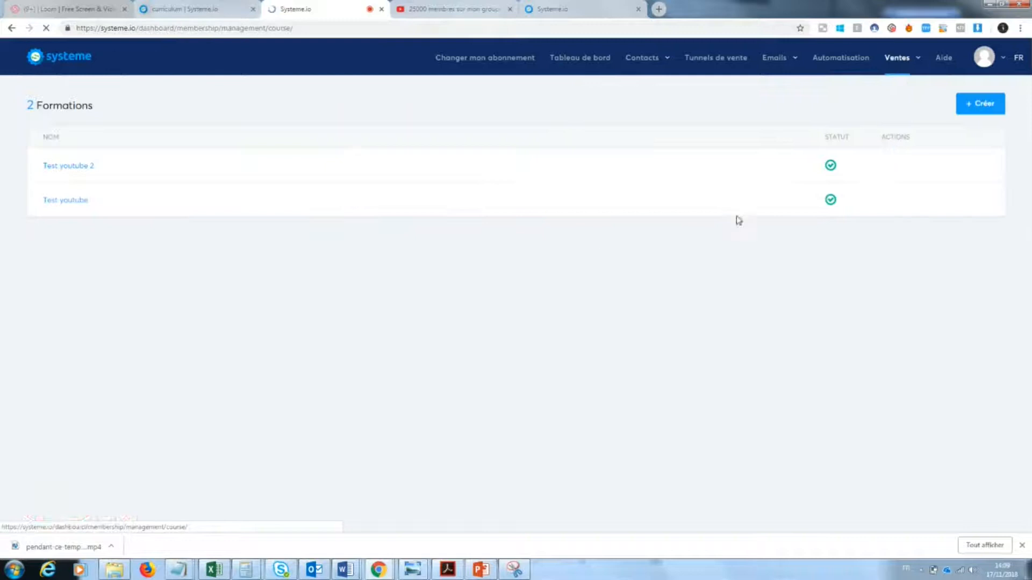
click(85, 167)
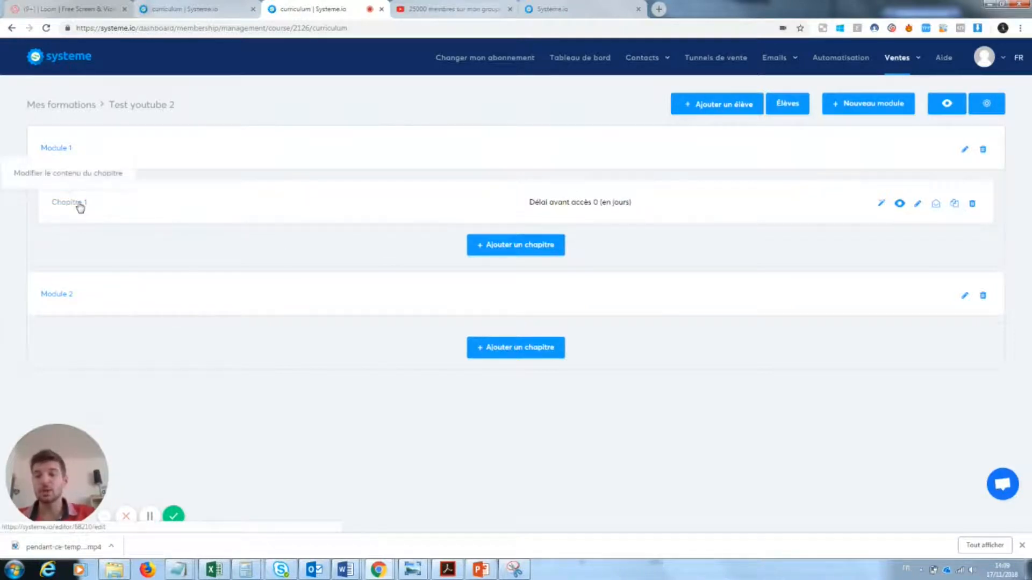
click(79, 204)
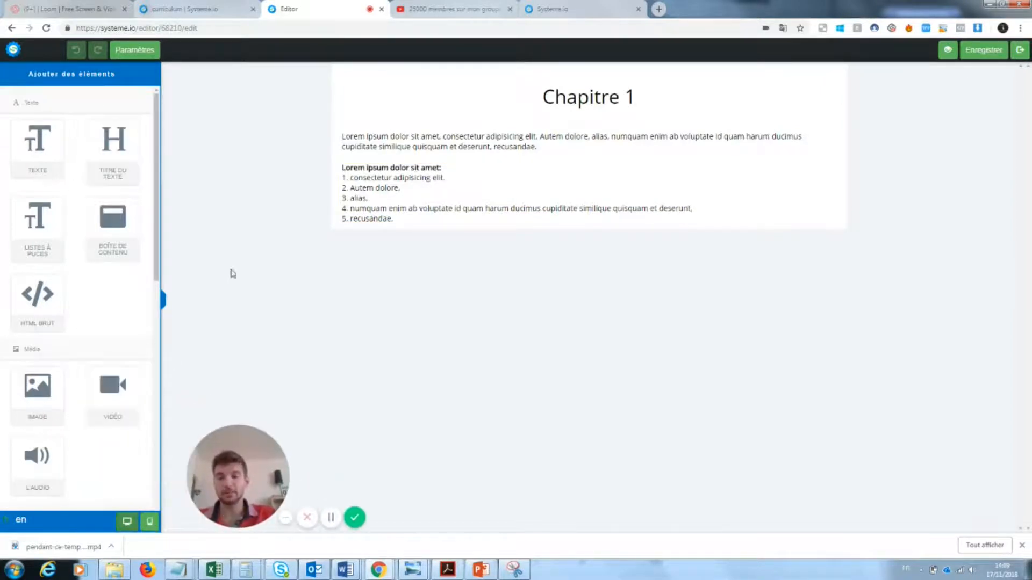
drag(159, 244, 157, 269)
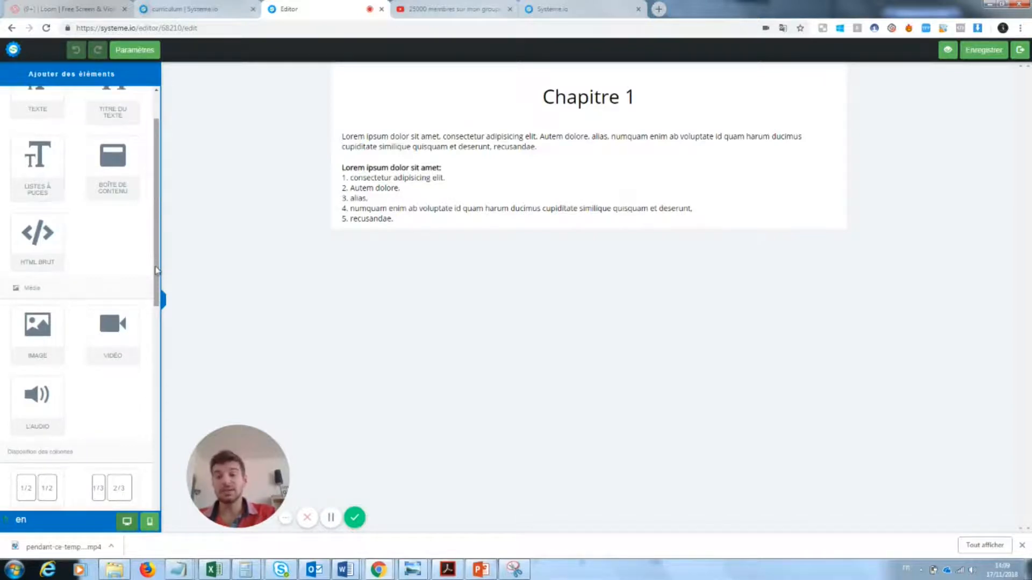
drag(116, 328, 524, 236)
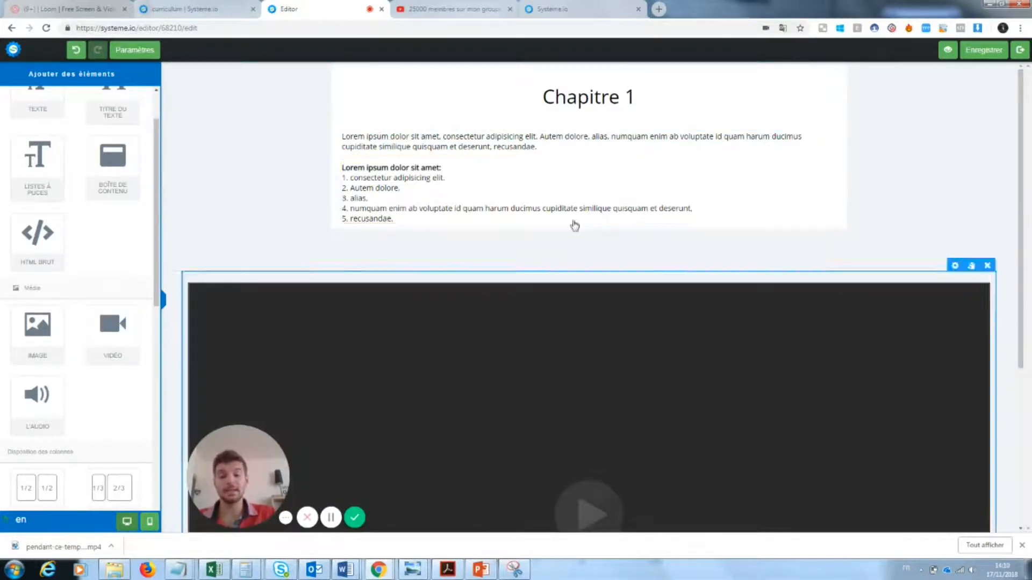
Replace the video element's YouTube URL with the link of the video "25000 membres sur mon groupe facebook" and save the page.
drag(1020, 176, 1022, 279)
drag(243, 450, 69, 434)
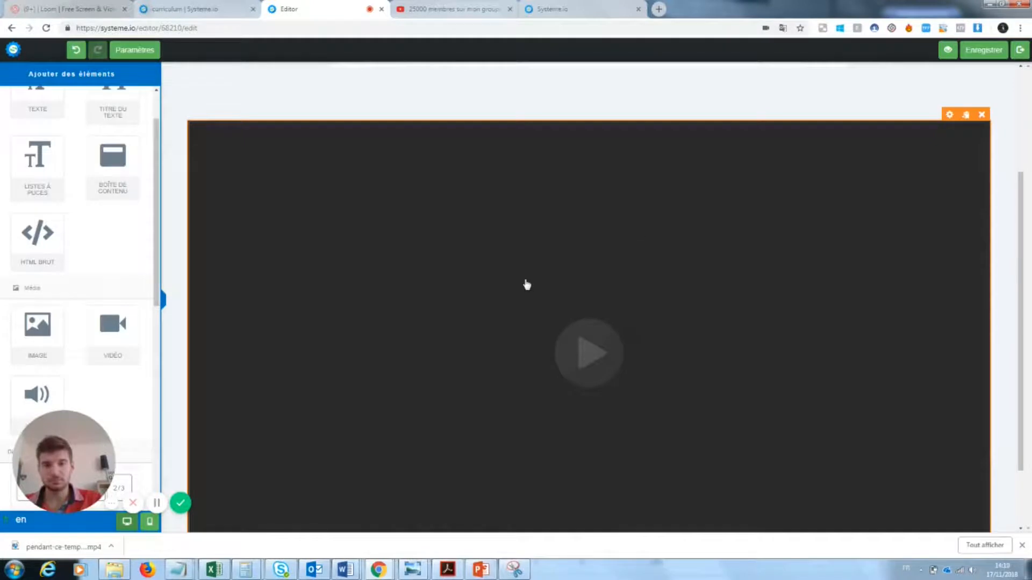
click(949, 116)
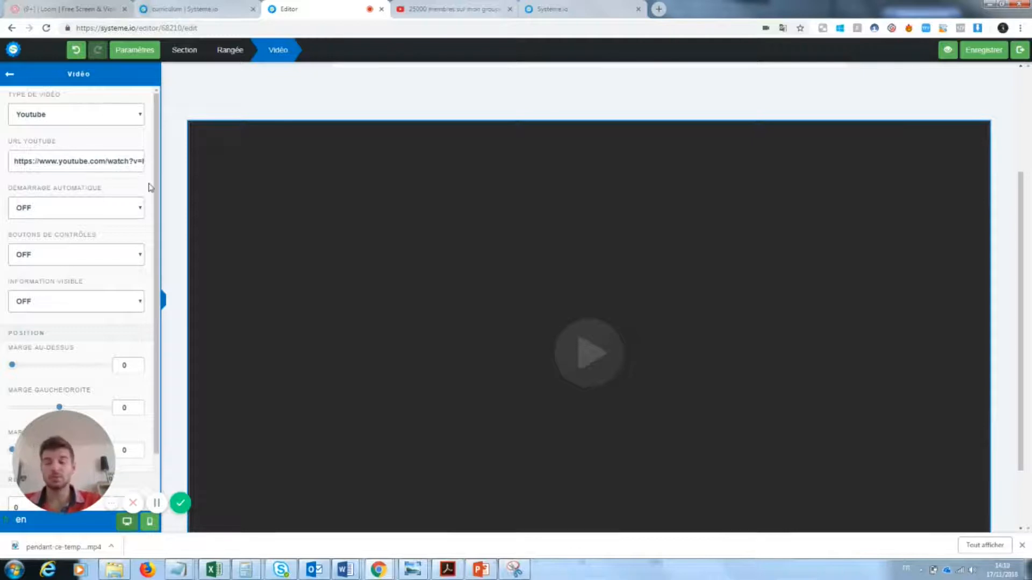
click(452, 8)
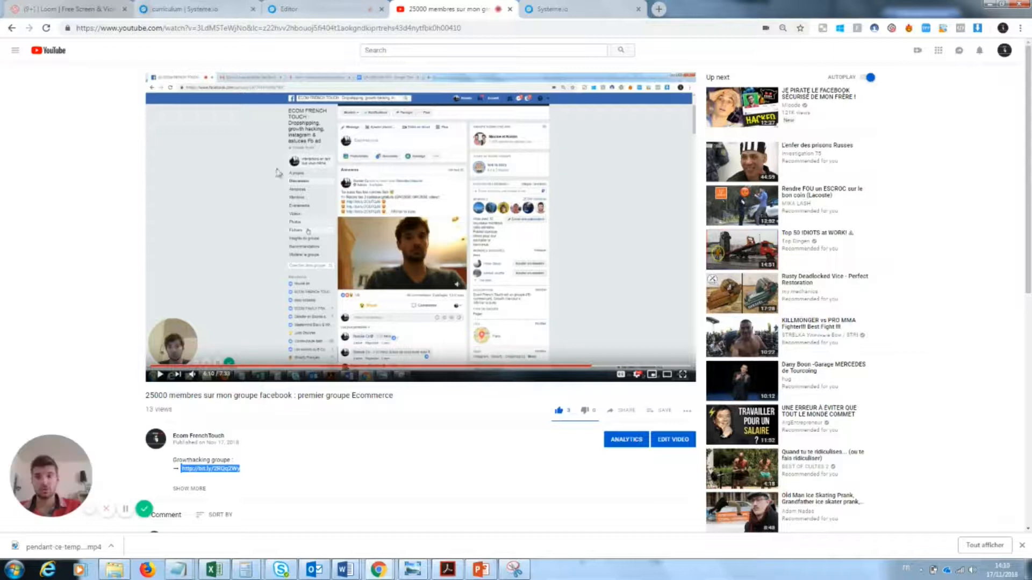
click(311, 29)
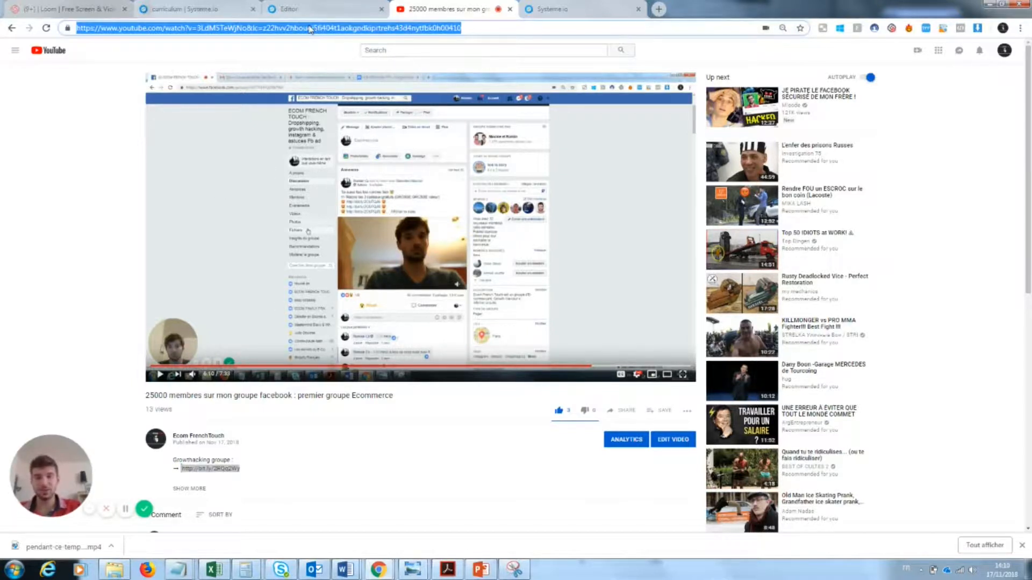
click(328, 9)
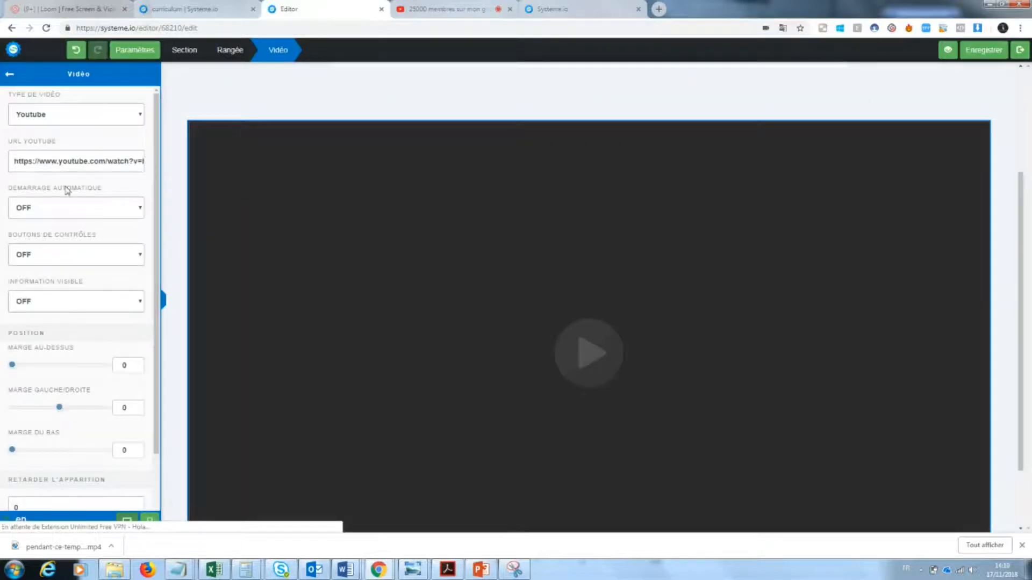
triple_click(67, 164)
key(BackSpace)
key(ctrl+v)
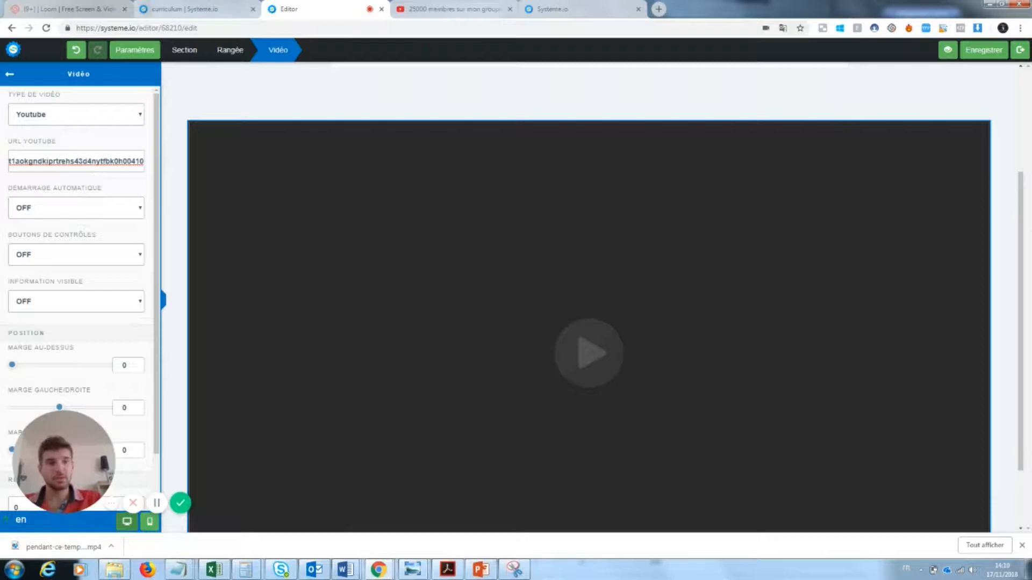
click(993, 45)
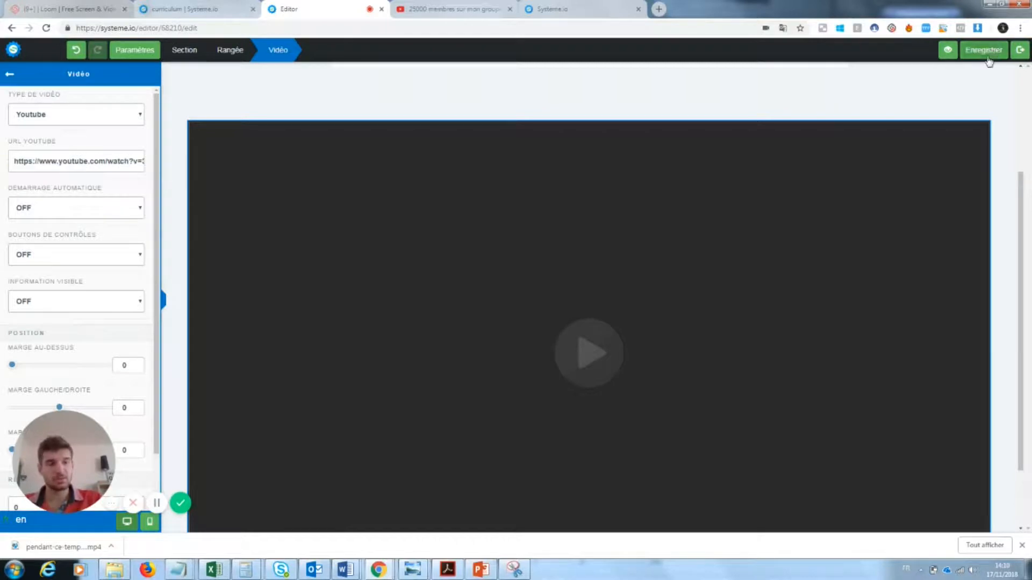
Leave the editor, check the video on the published Chapitre 1 page, and close that preview.
click(1020, 51)
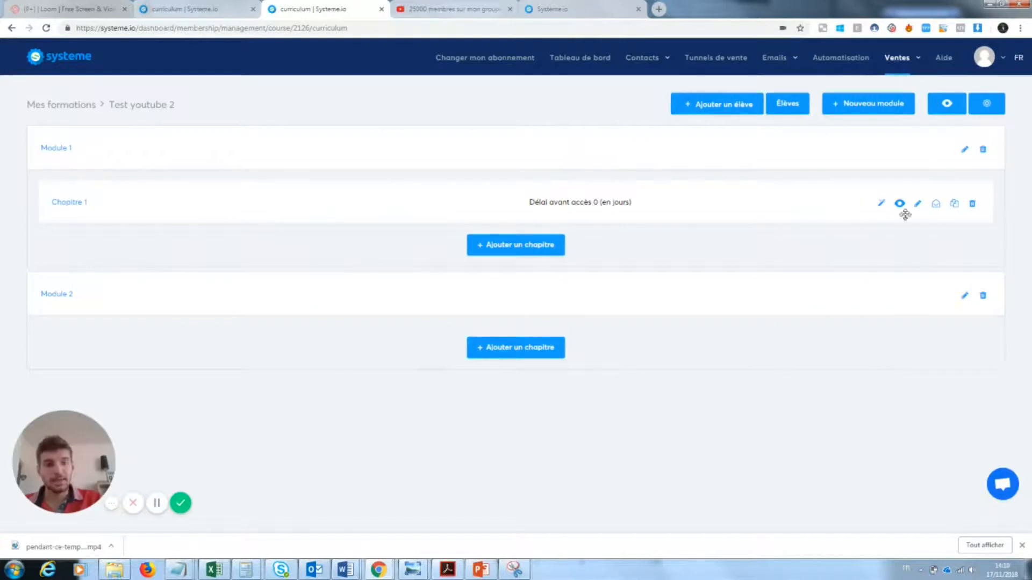
click(901, 204)
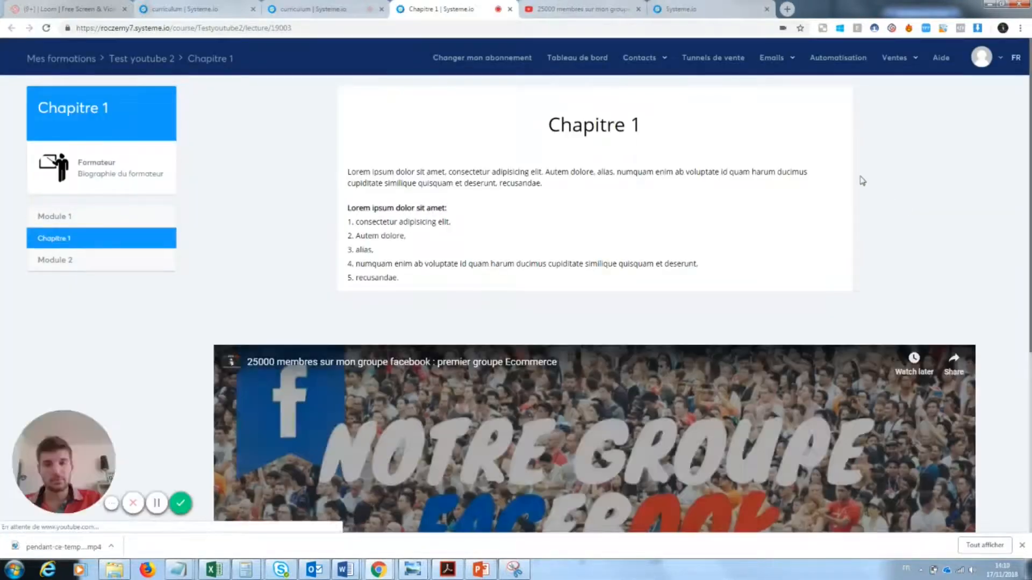
drag(1030, 111, 1029, 164)
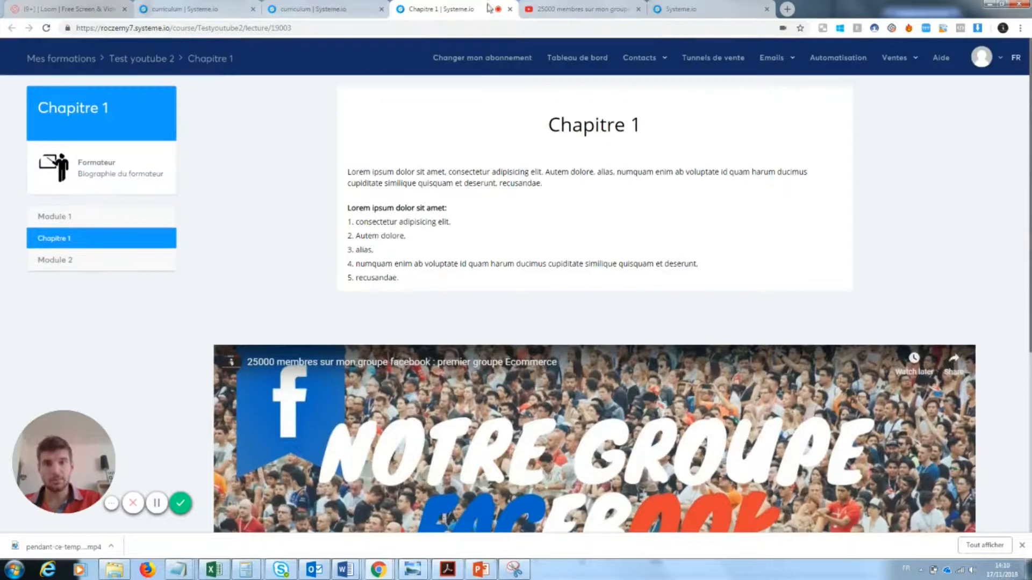
click(510, 11)
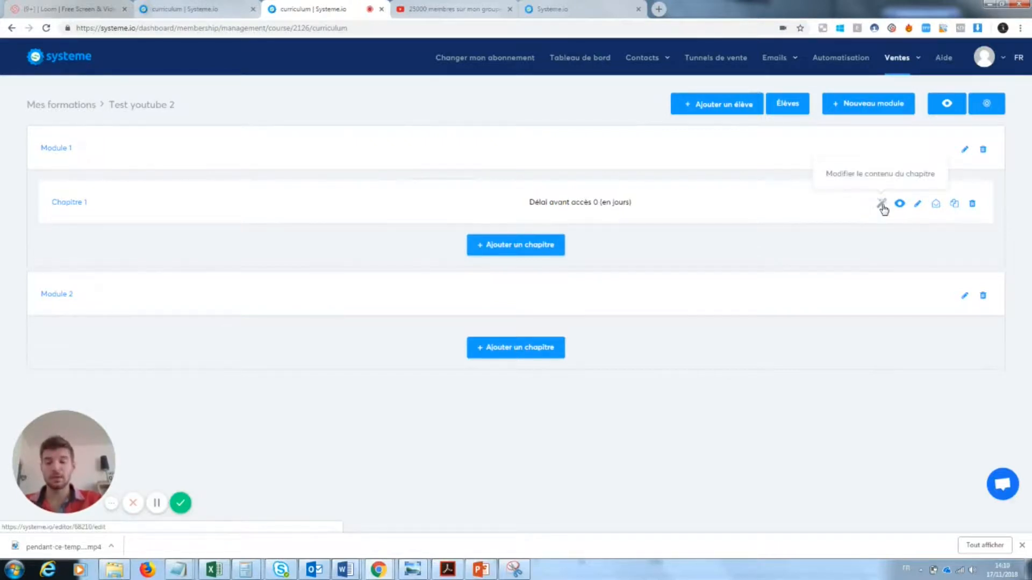
Reopen Chapitre 1 of the Test youtube 2 course for content editing and add a button element below the video.
click(882, 205)
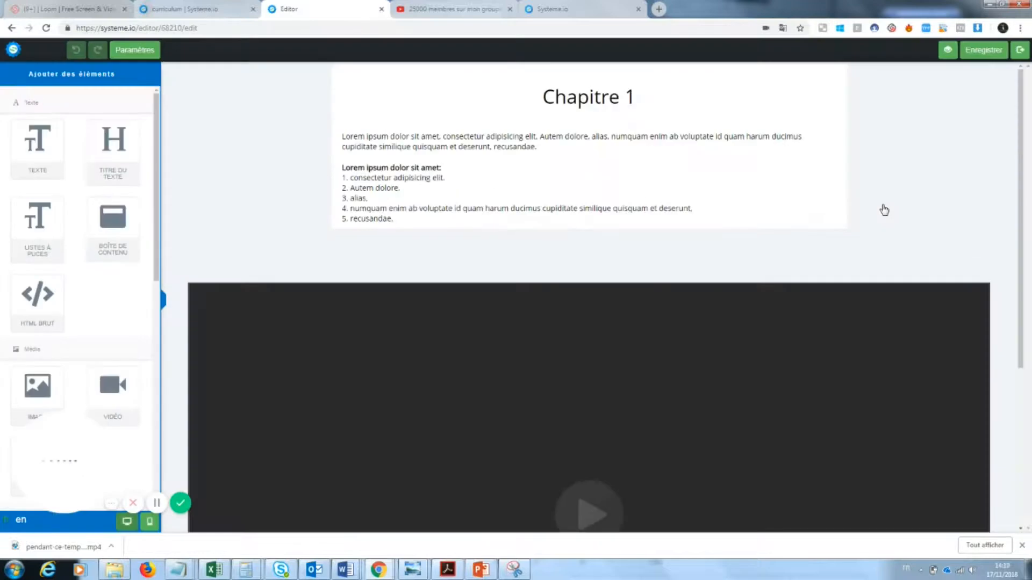
drag(1024, 157, 1016, 280)
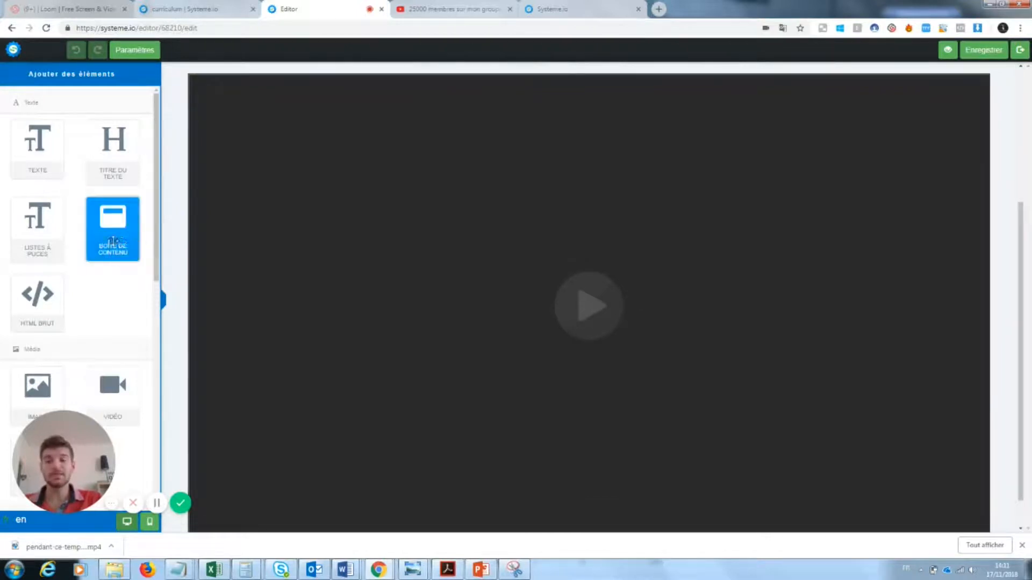
drag(1021, 247, 1028, 316)
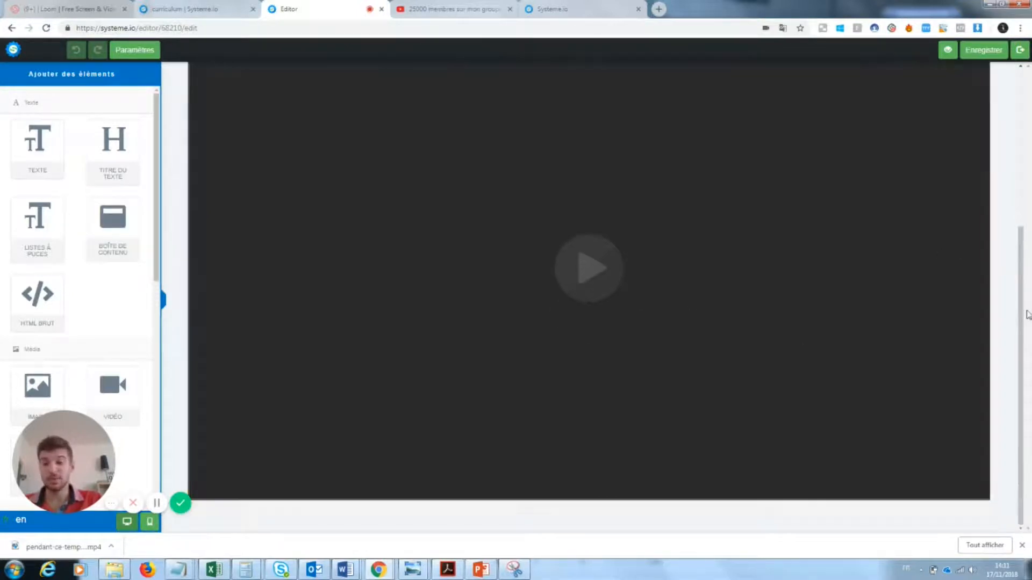
drag(62, 449, 235, 462)
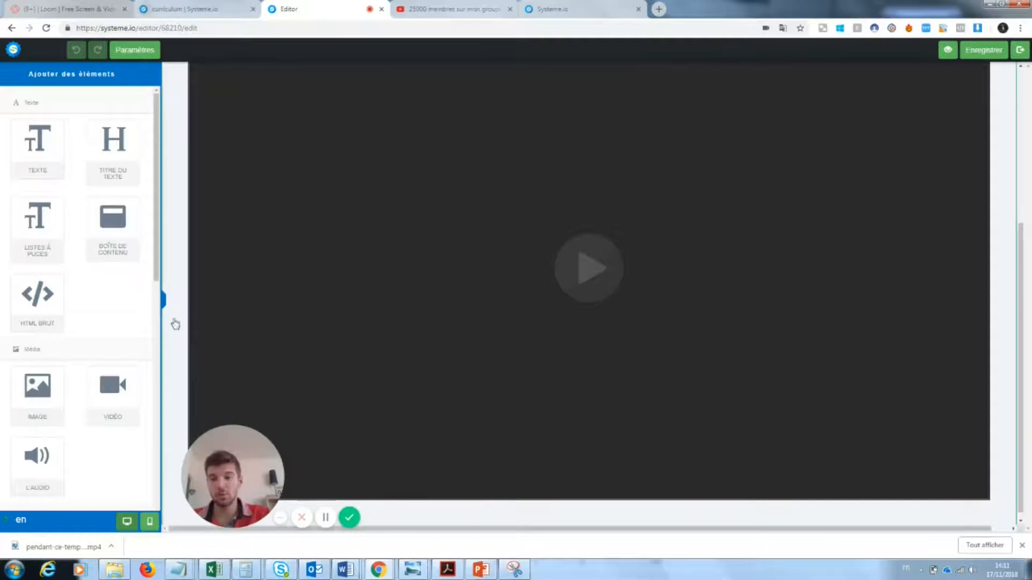
scroll(151, 357, down, 3)
scroll(151, 357, down, 3)
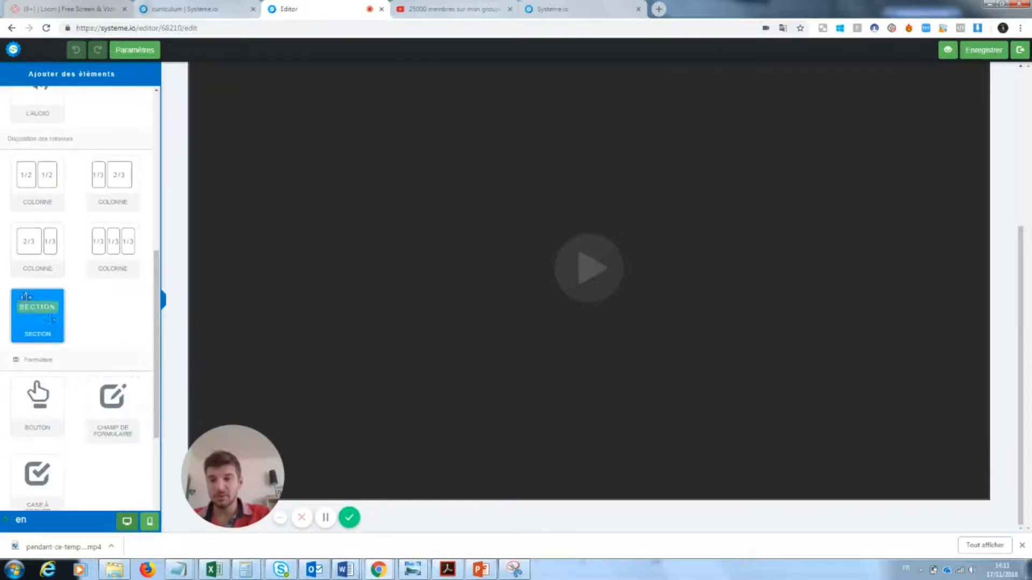
drag(37, 392, 501, 512)
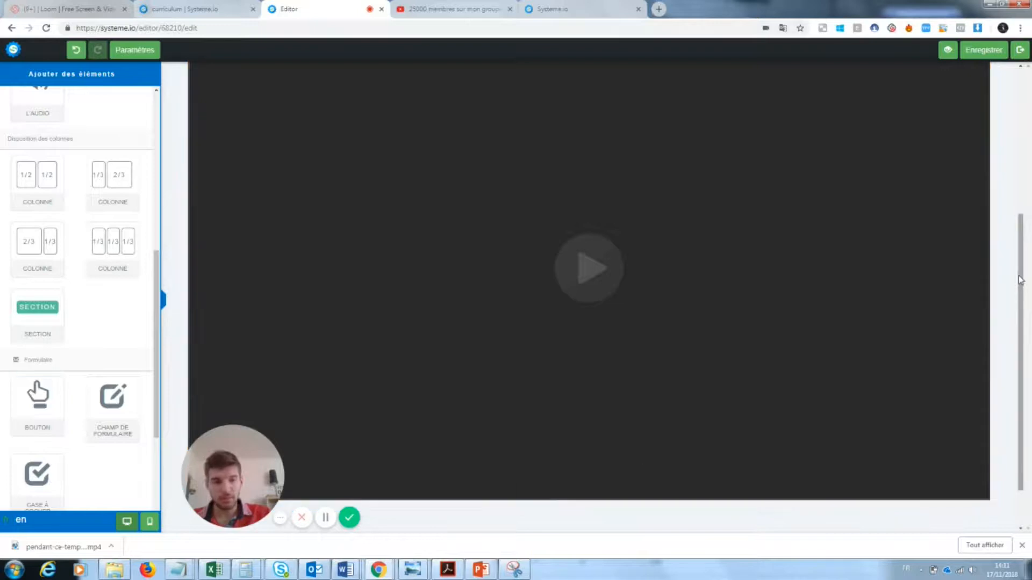
Set the new button's text to "Fichier PDF" and its action to "Rediriger vers une page".
click(600, 491)
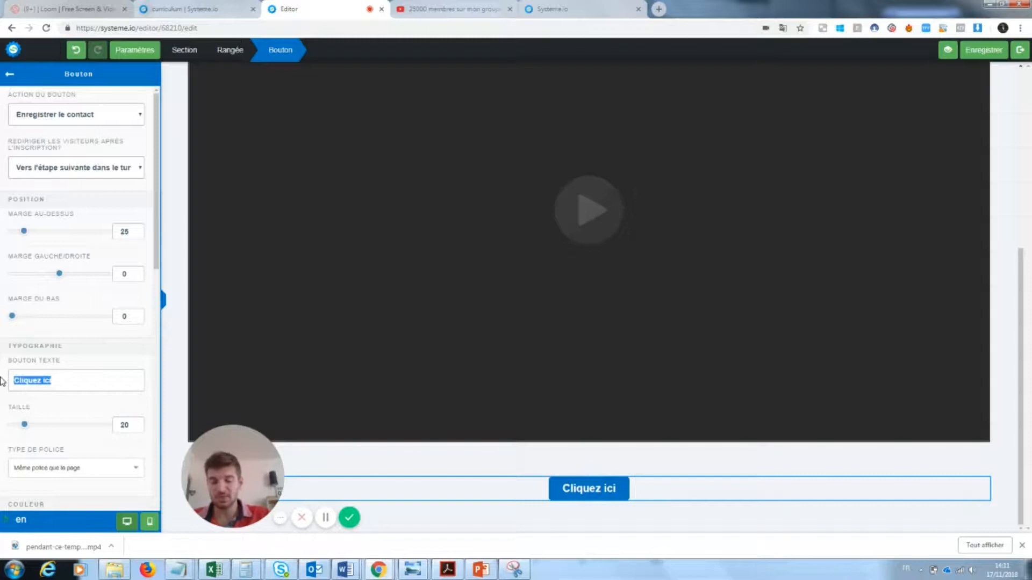
text(Fichier PDf)
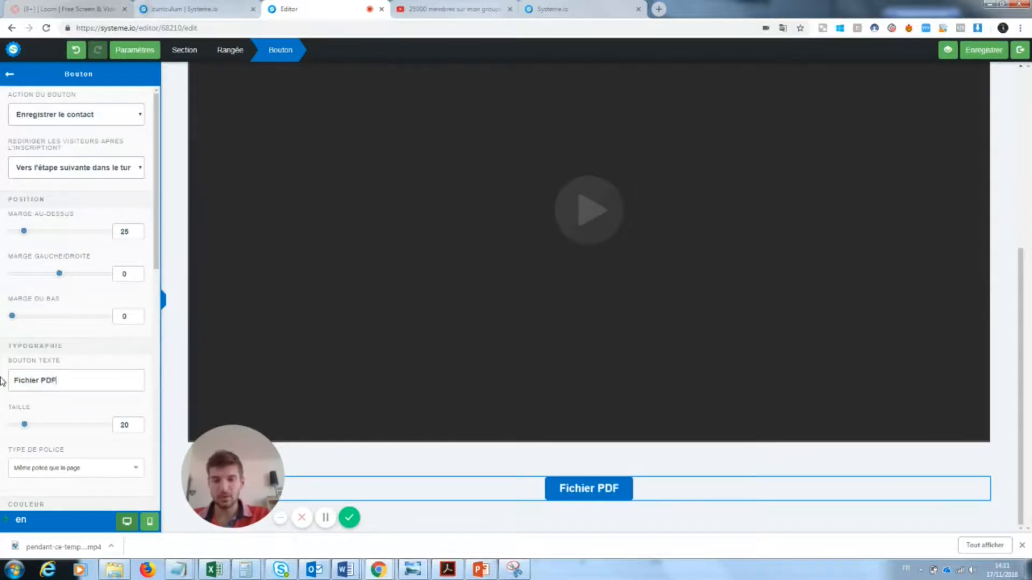
click(65, 116)
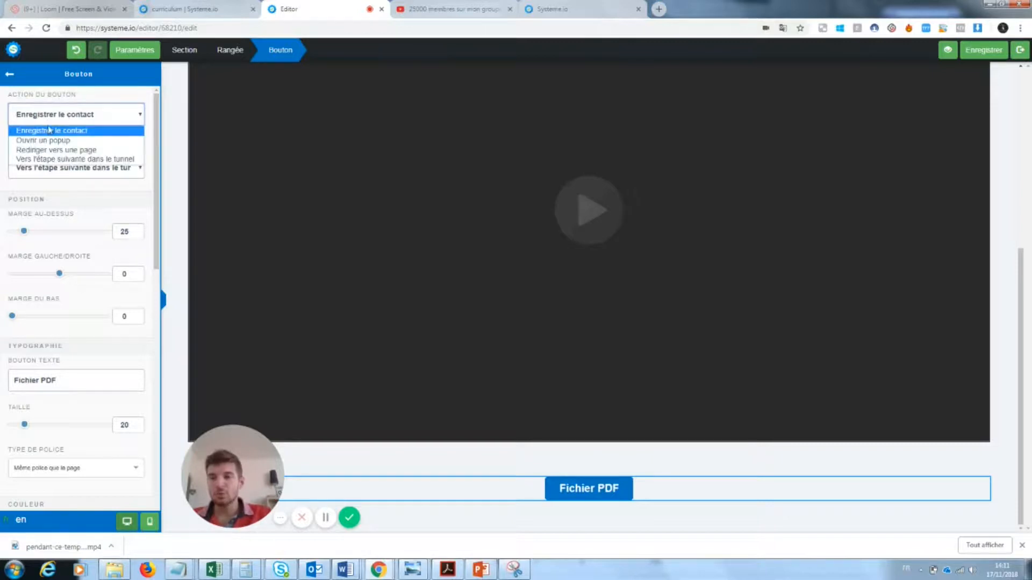
click(65, 151)
click(73, 158)
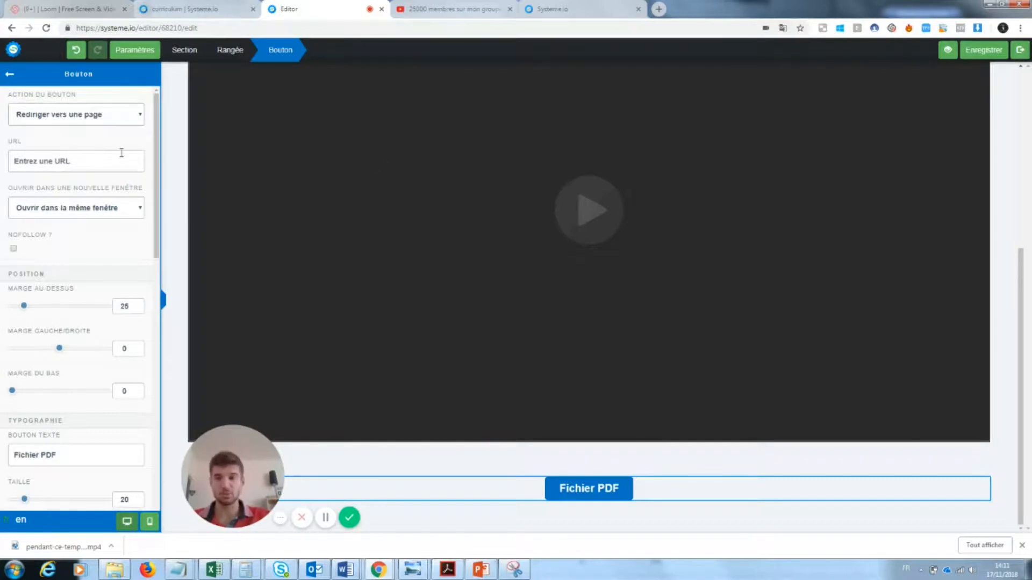
Return to the list of elements and add a 1/3–2/3 column row below the Fichier PDF button.
click(135, 52)
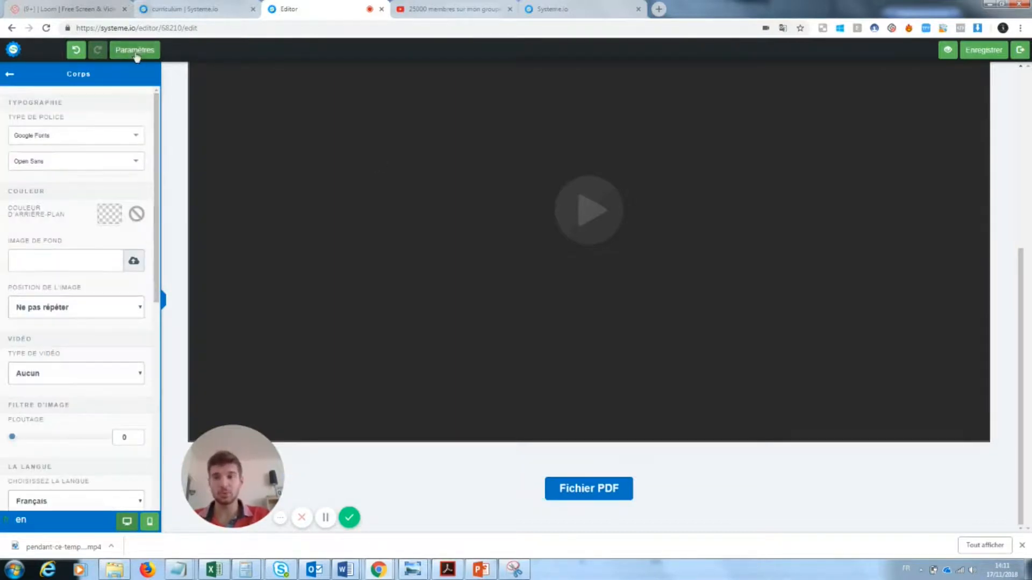
click(162, 125)
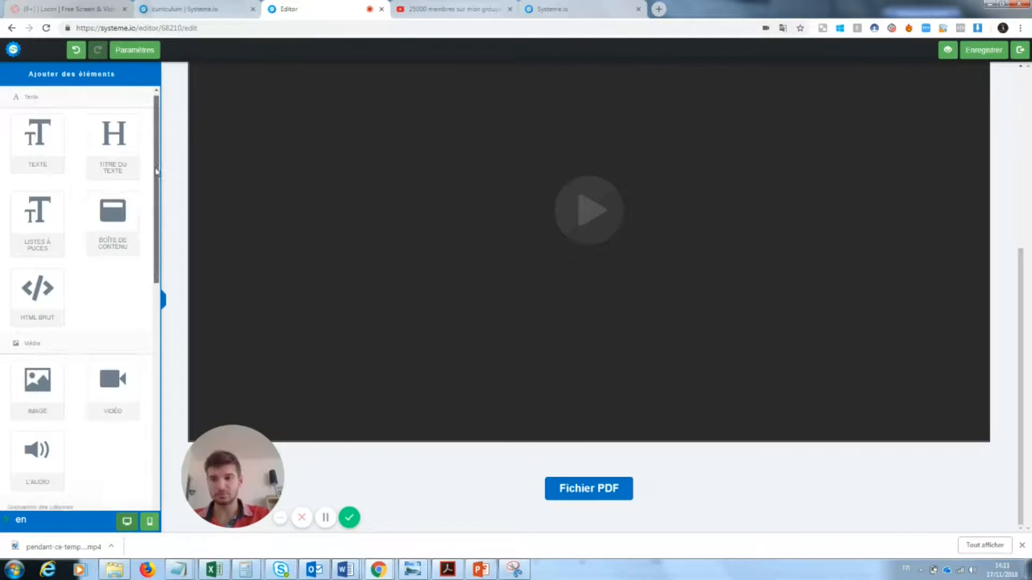
scroll(143, 247, down, 4)
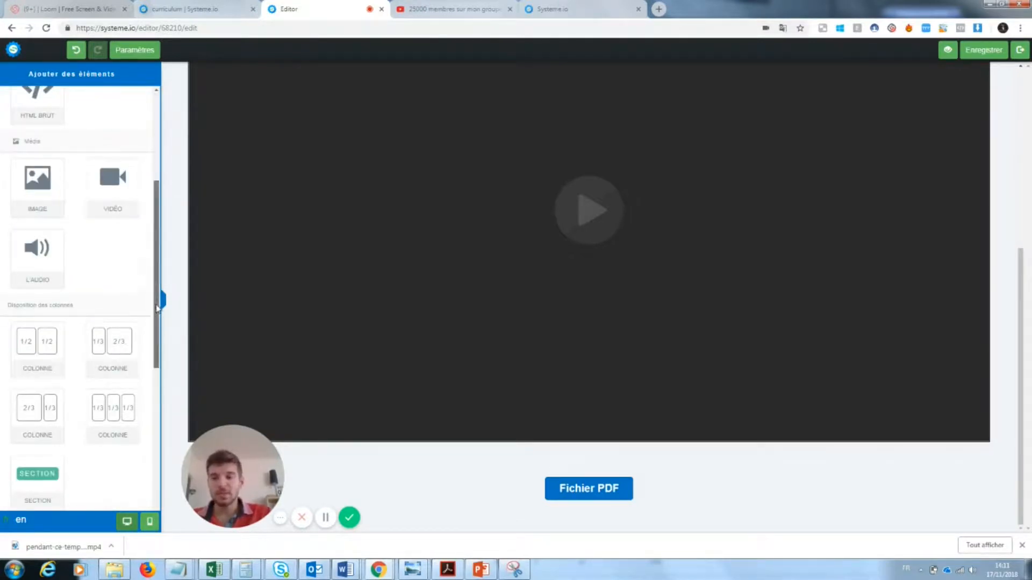
scroll(110, 348, down, 4)
drag(108, 145, 495, 532)
drag(1020, 237, 1021, 277)
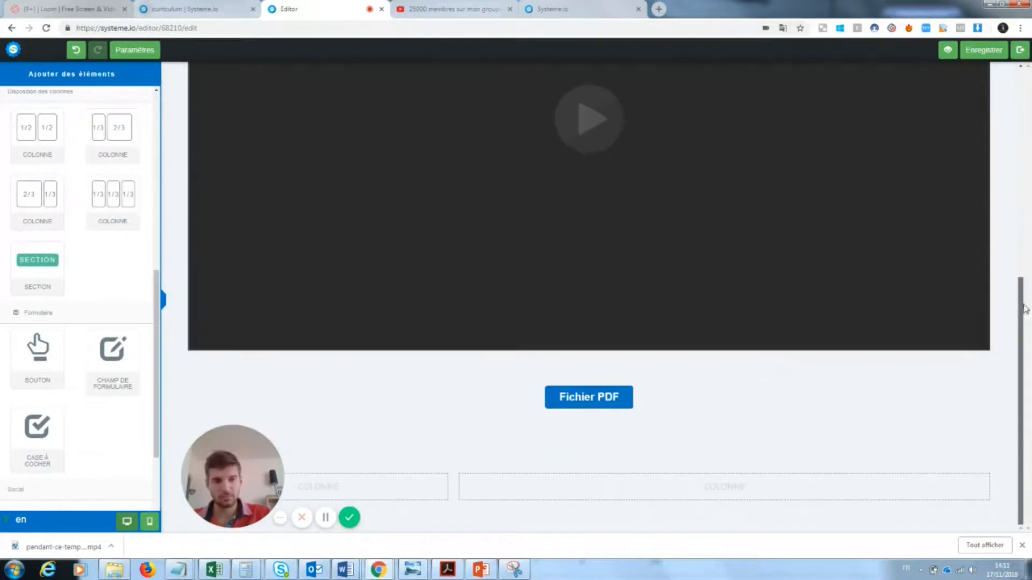
Place a text element in the row's narrow column and a video element in its wide column.
drag(230, 487, 234, 316)
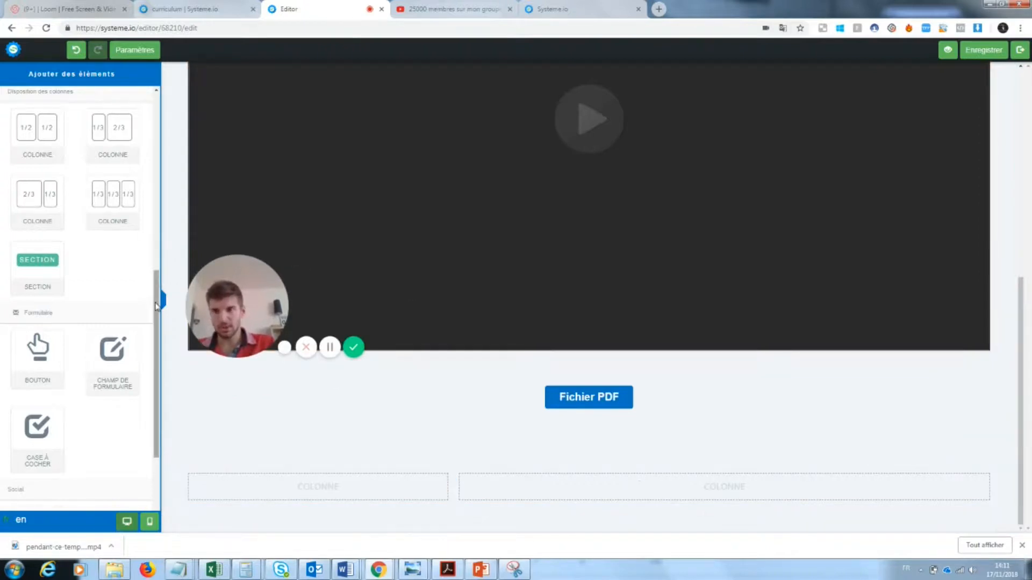
drag(158, 306, 164, 131)
drag(35, 153, 276, 481)
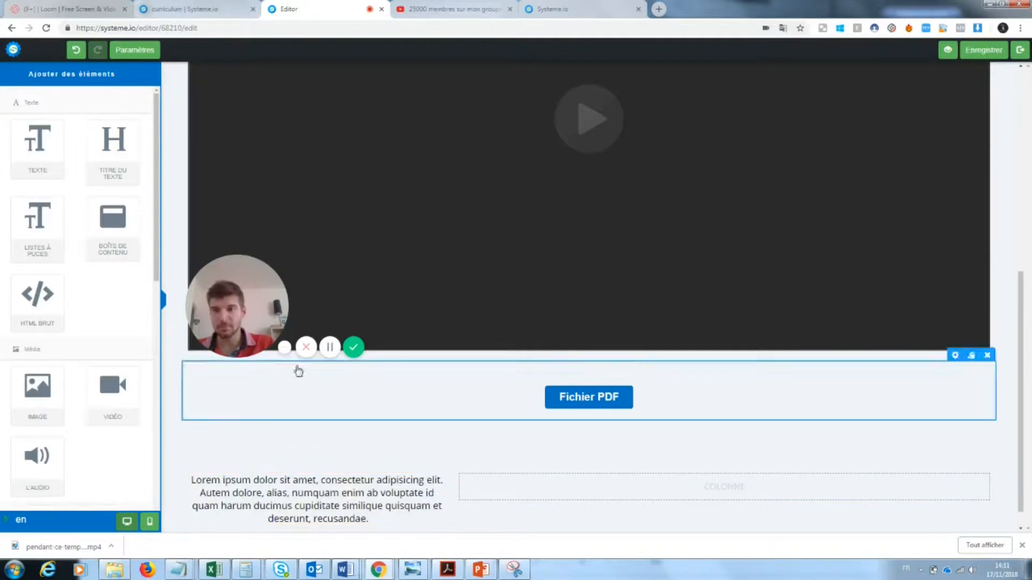
drag(113, 392, 623, 486)
drag(1016, 237, 1009, 421)
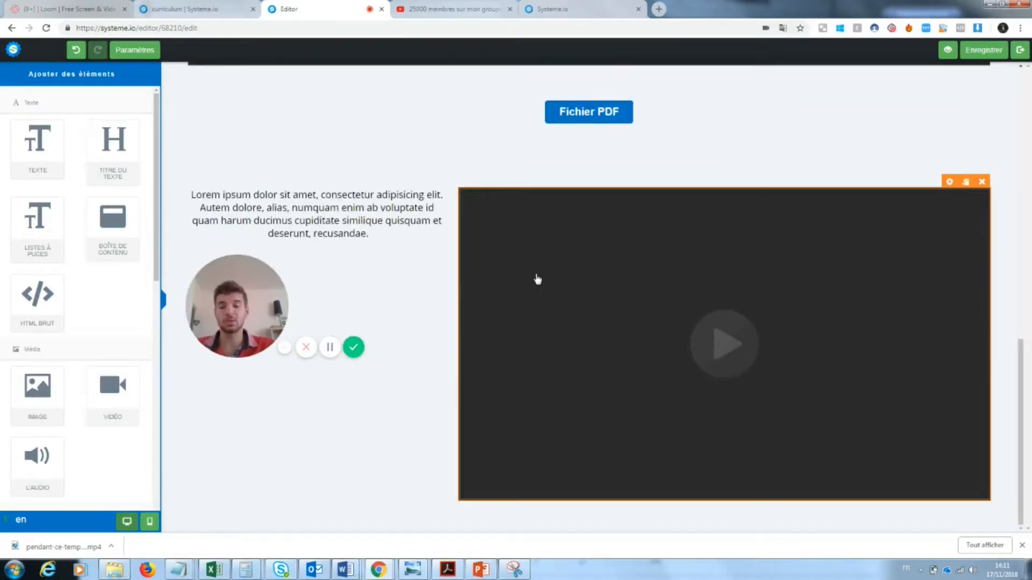
drag(258, 273, 260, 356)
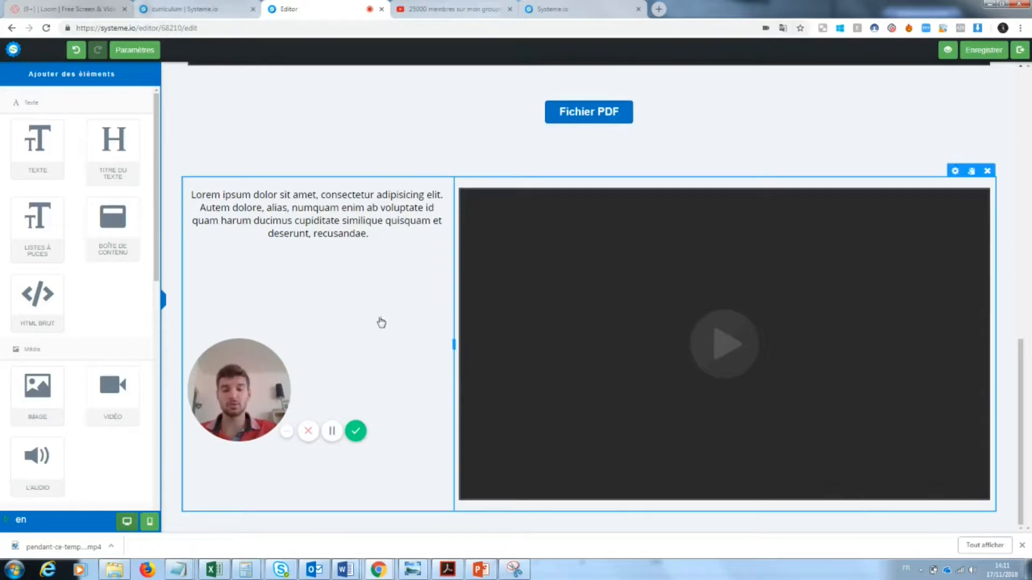
Try to preview the Chapitre 1 page from the editor, and exit to the course's module list.
click(948, 53)
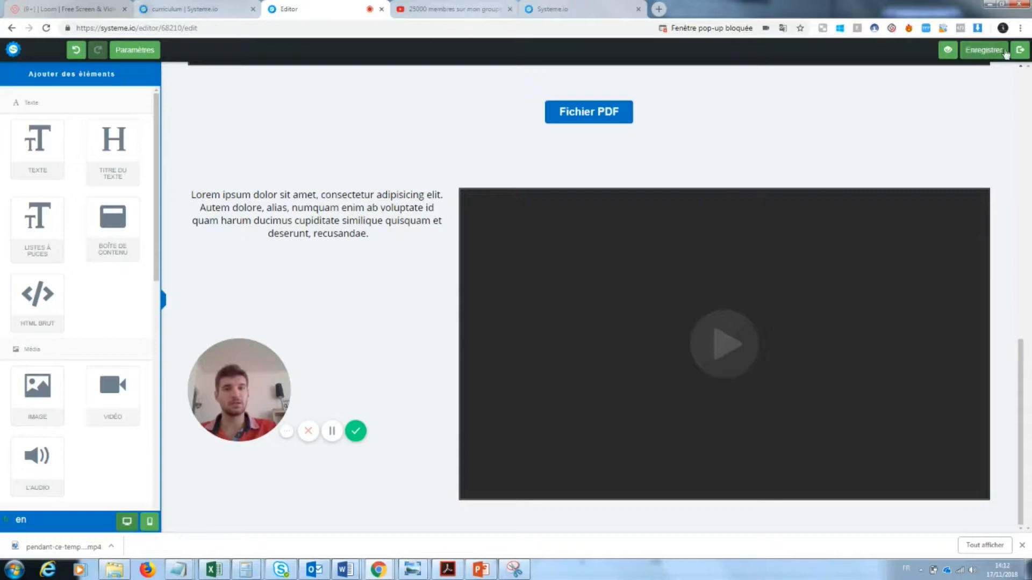
click(1021, 51)
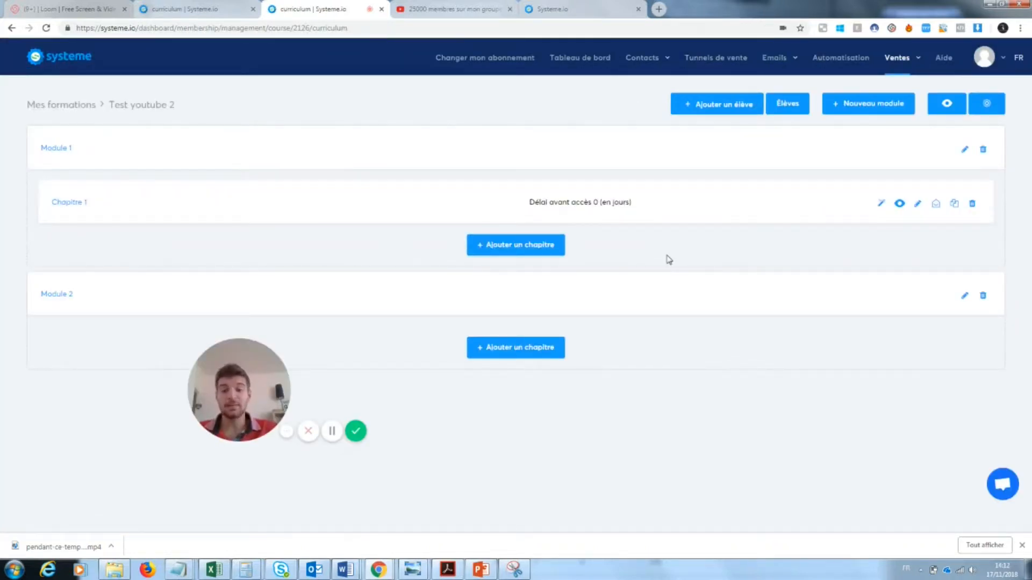
Examine the form for adding a student to the course and close it without filling it in.
drag(200, 349, 43, 432)
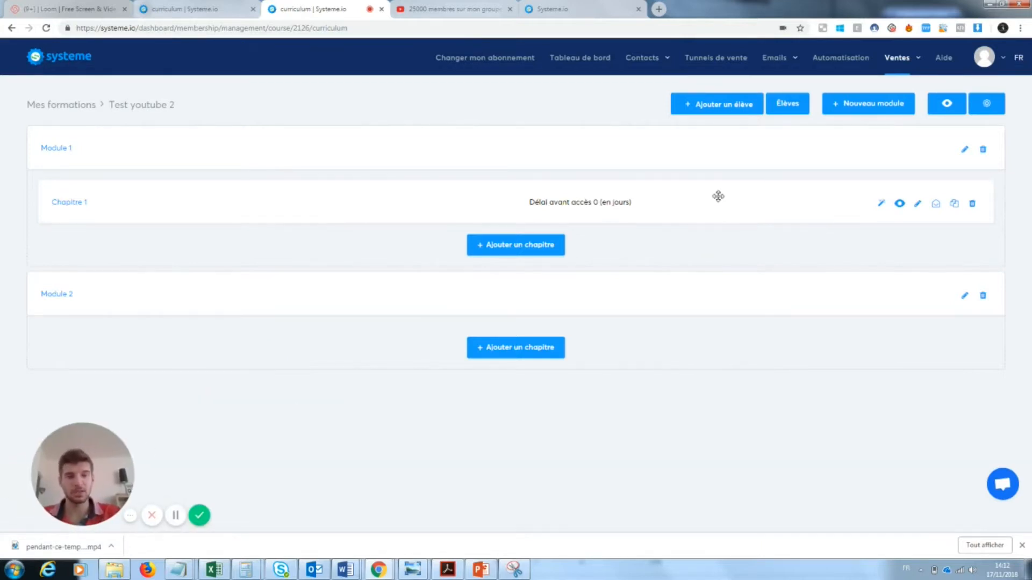
click(732, 107)
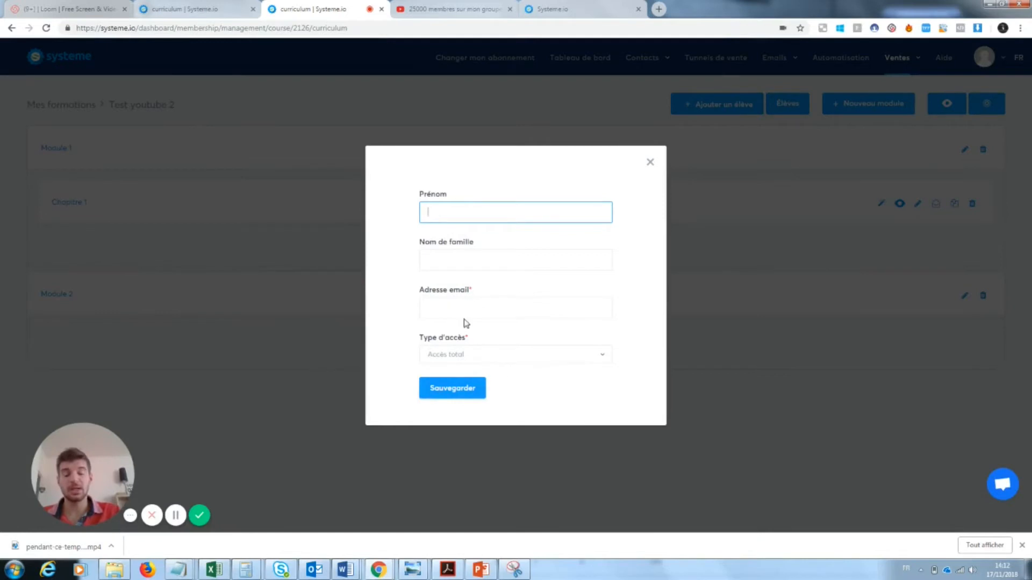
click(650, 162)
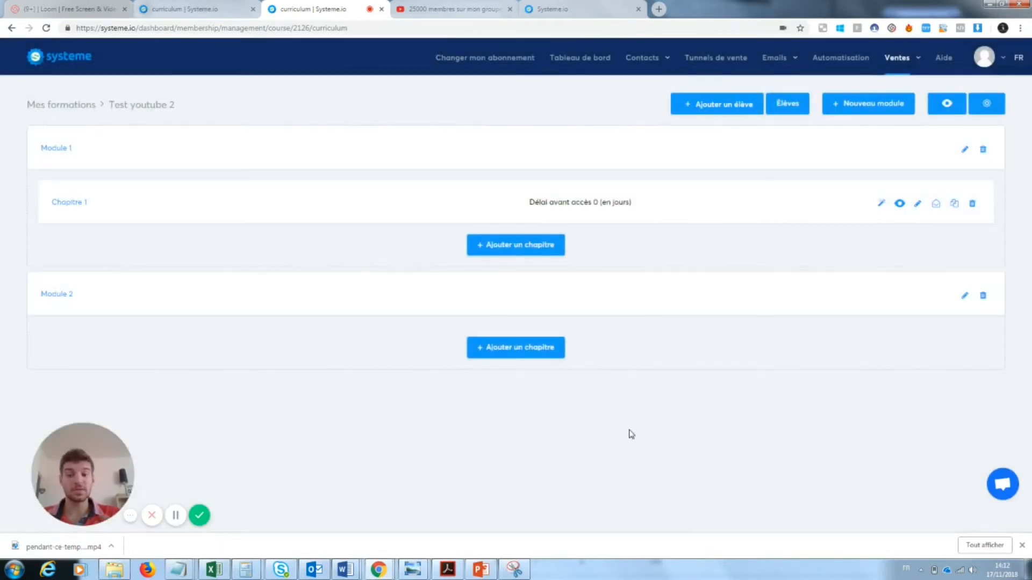